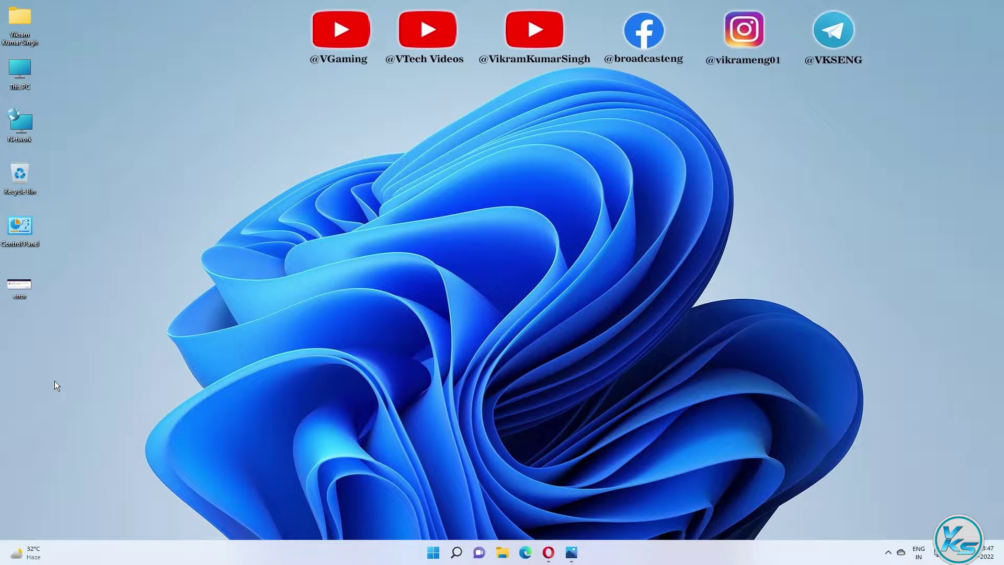
Open Control Panel and display its items as large icons
left_click(570, 552)
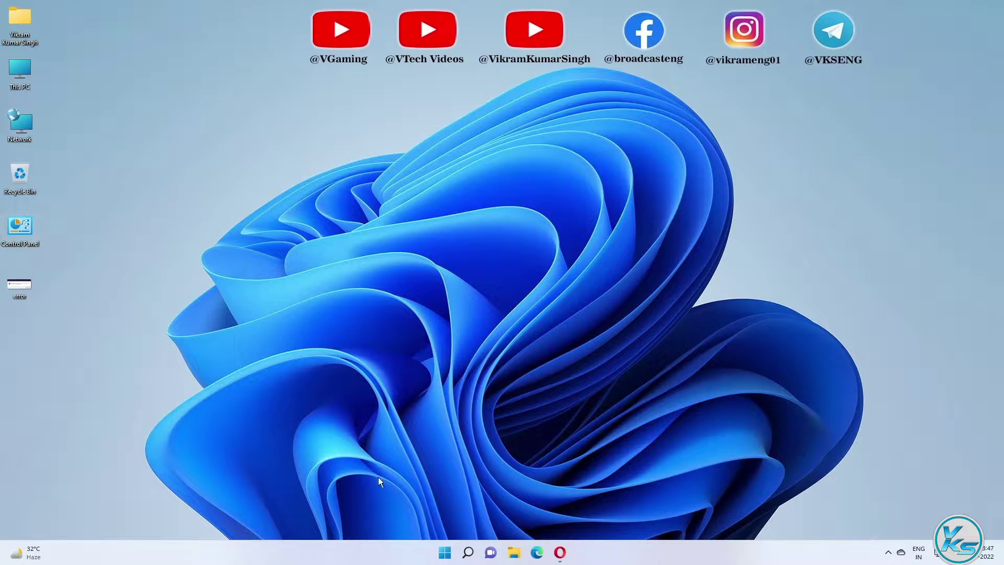
left_click(467, 549)
type("co")
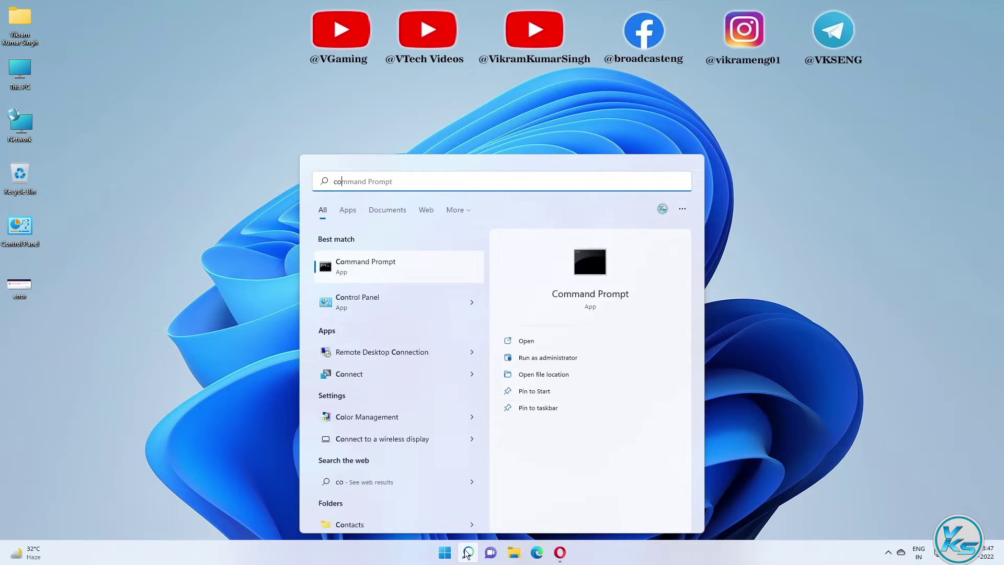
left_click(416, 309)
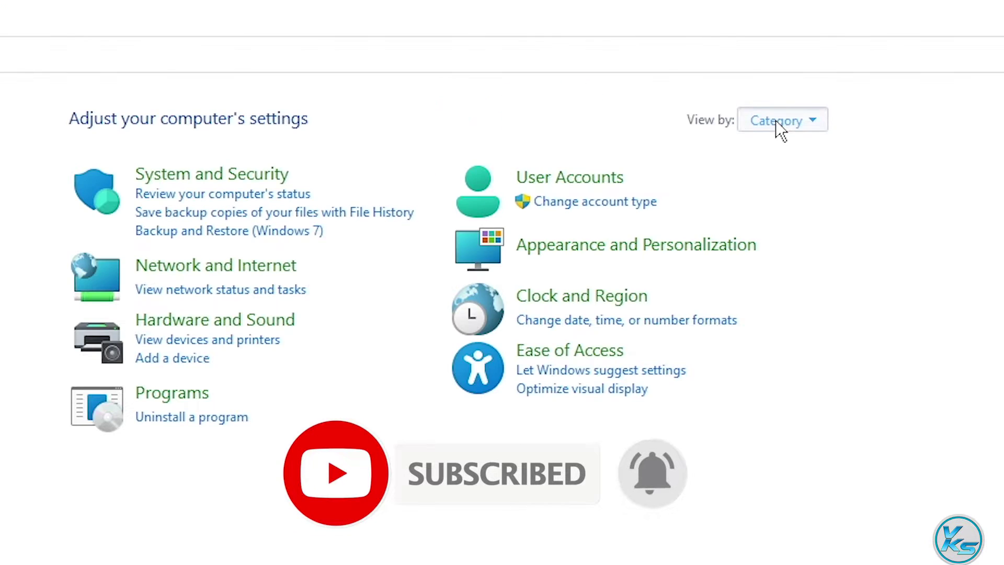
left_click(776, 121)
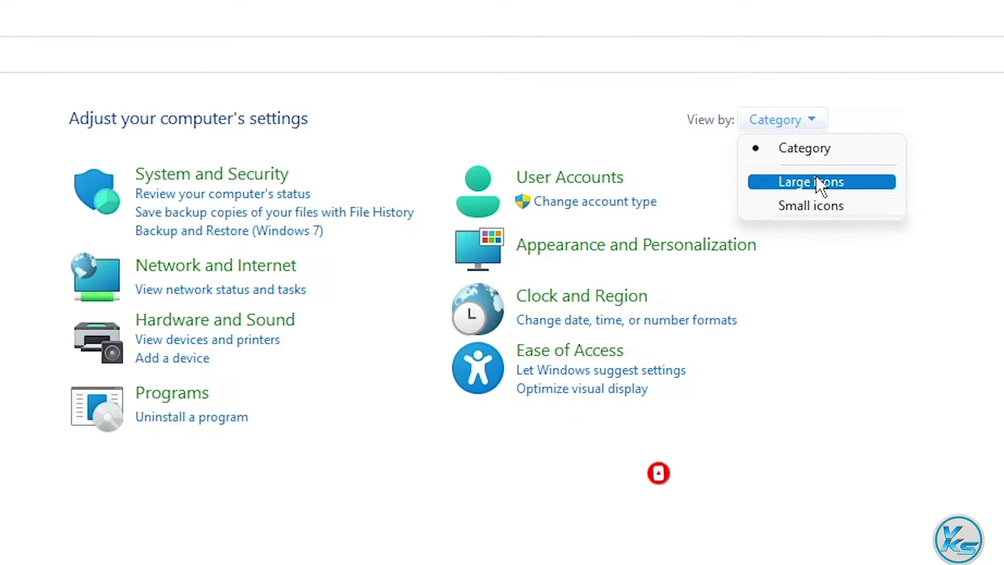
left_click(815, 179)
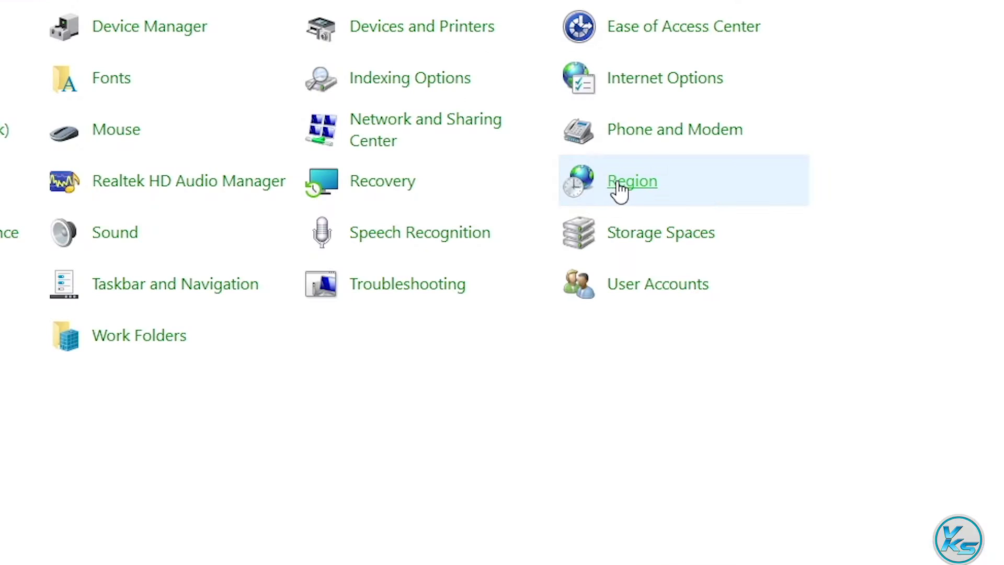
Open the Region administrative settings and bring up the system locale choice for non-Unicode programs
left_click(618, 184)
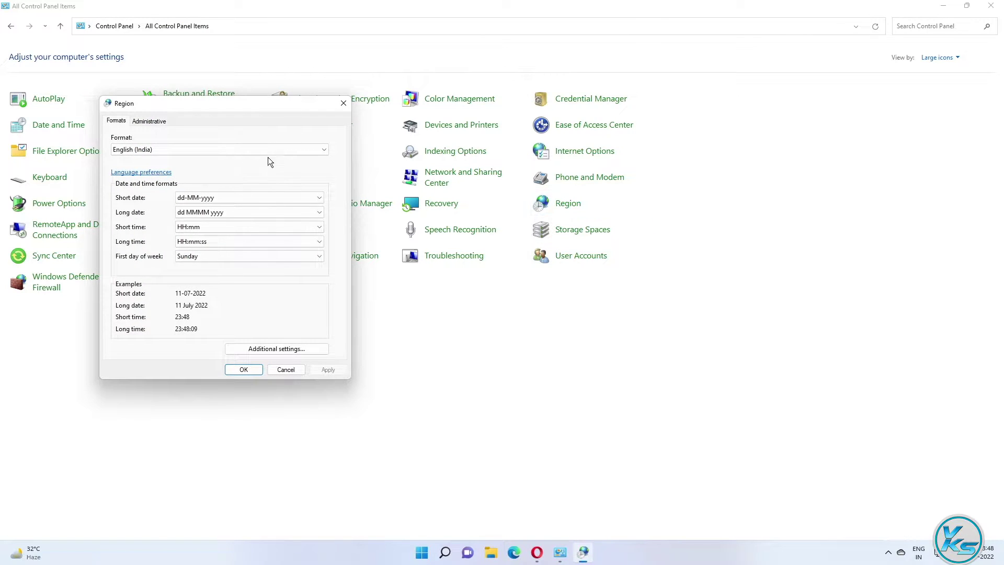
left_click_drag(279, 108, 419, 85)
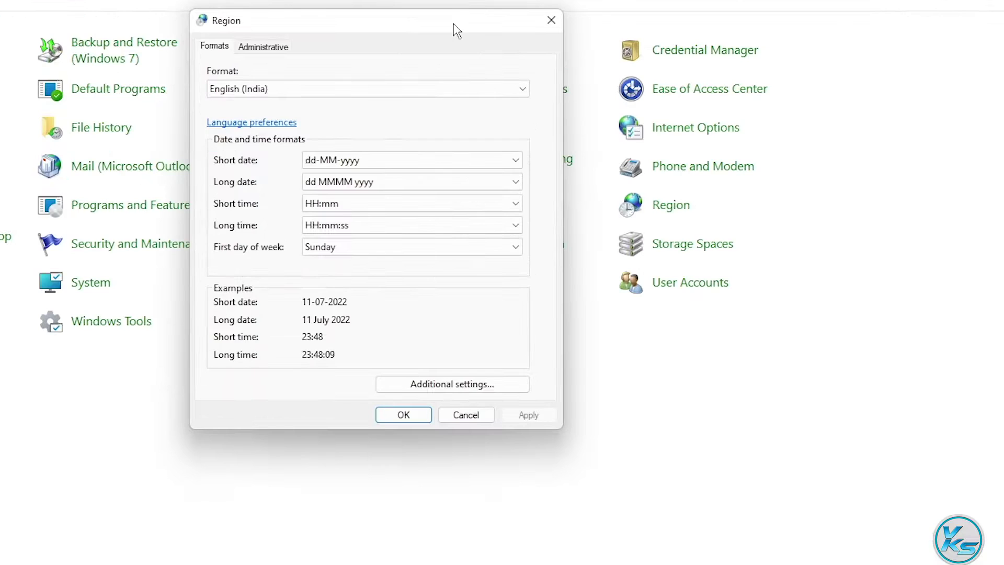
left_click(268, 52)
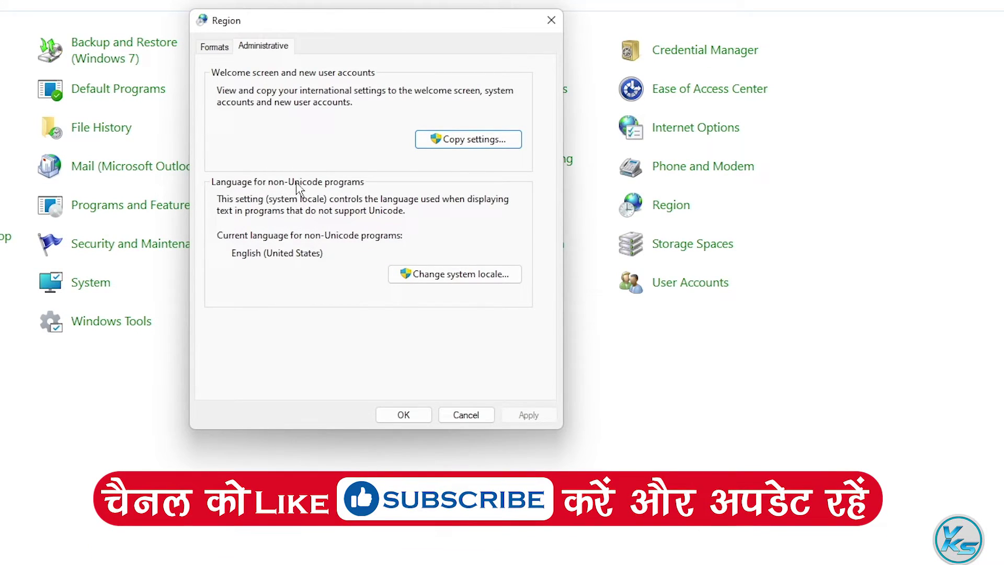
left_click(443, 277)
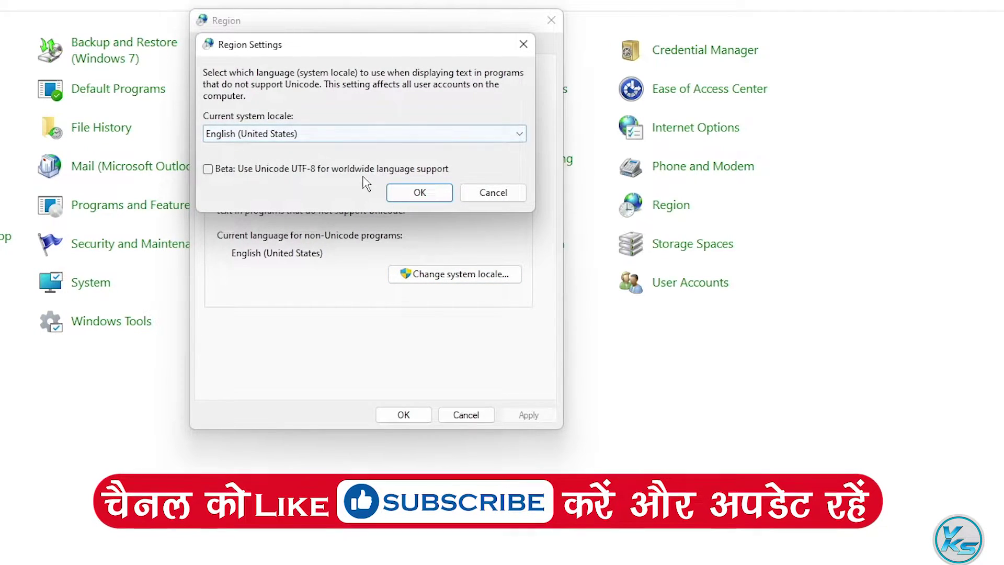
Confirm English (United States) as the system locale, accept the Region settings and close Control Panel
left_click(374, 135)
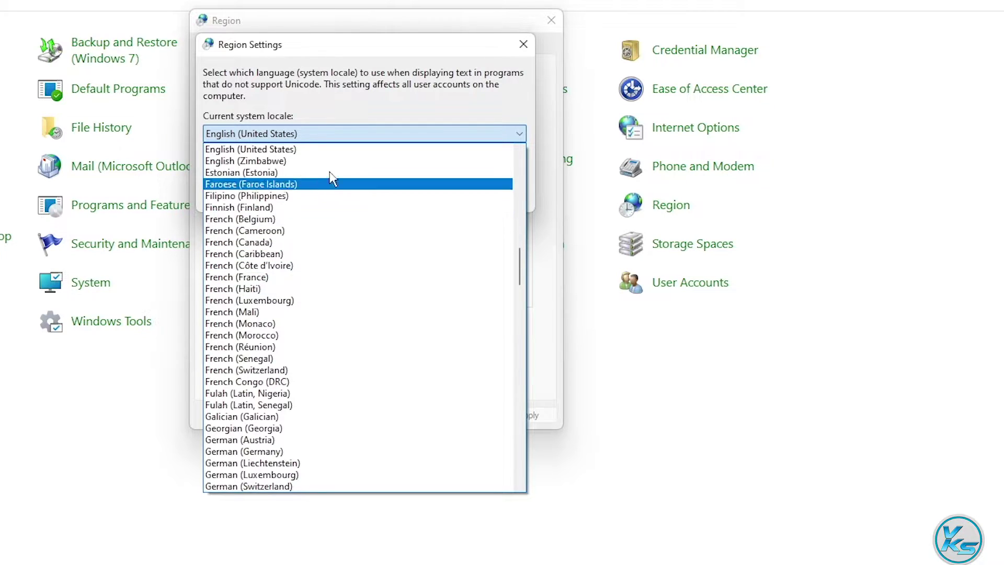
left_click(373, 102)
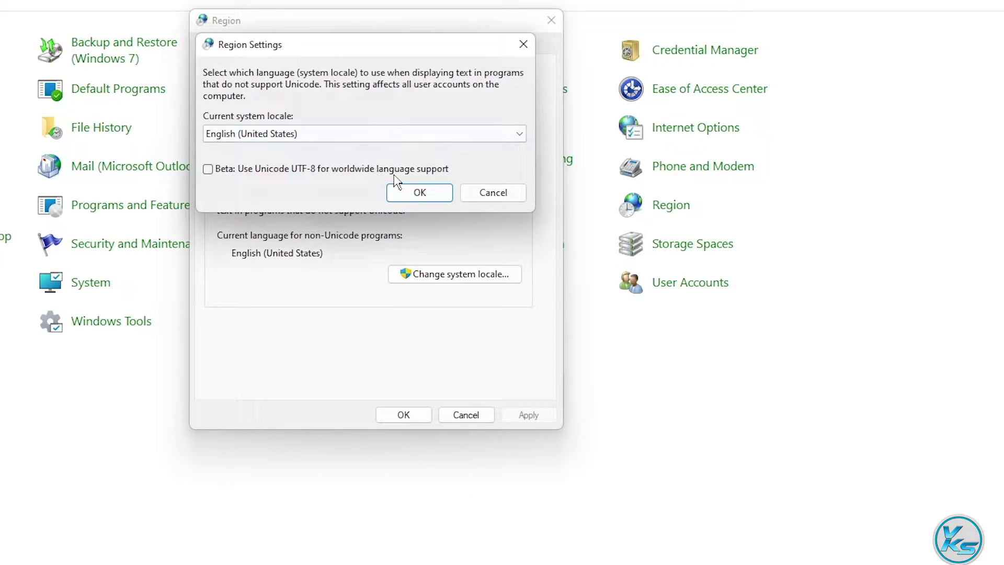
left_click(419, 192)
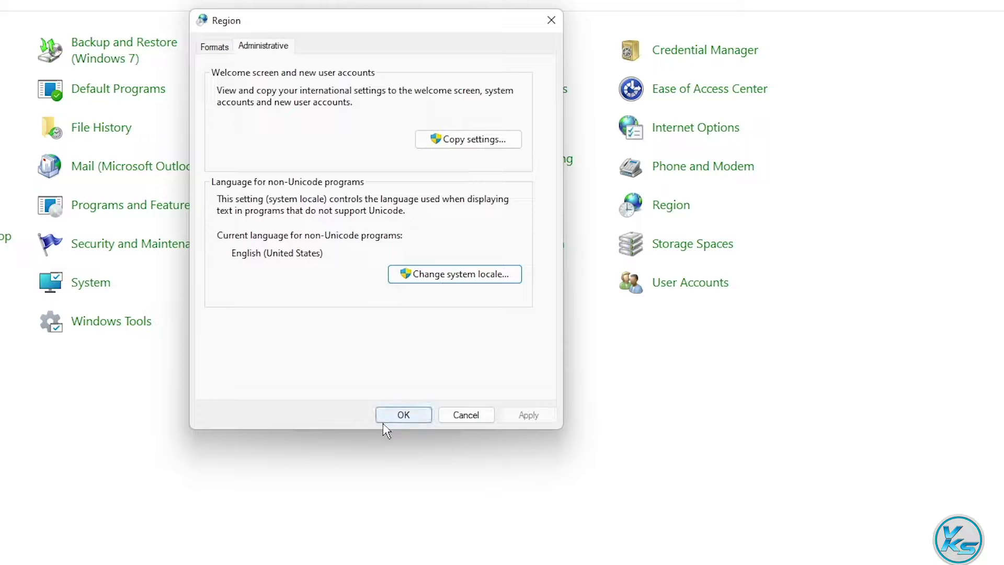
left_click(397, 415)
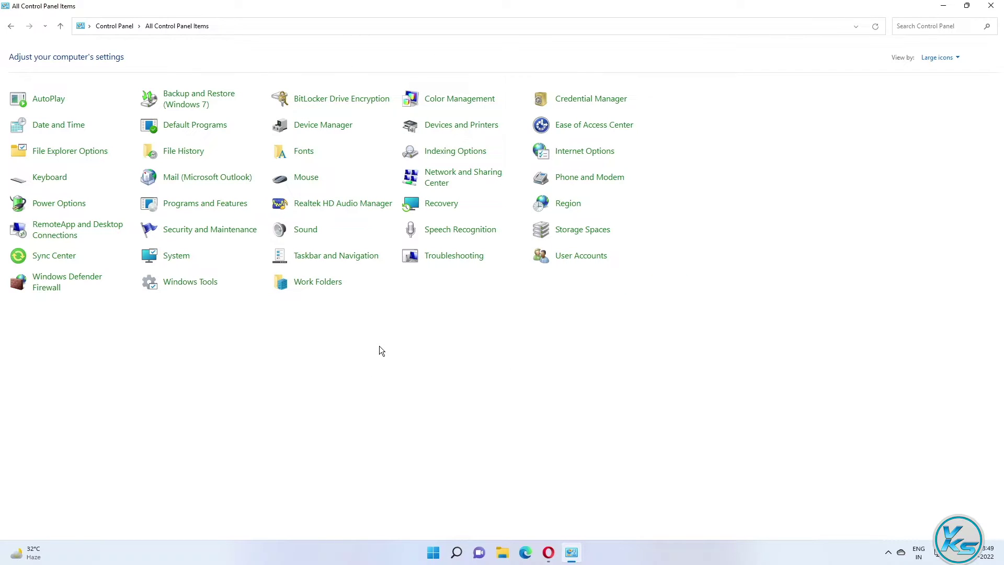
left_click(991, 6)
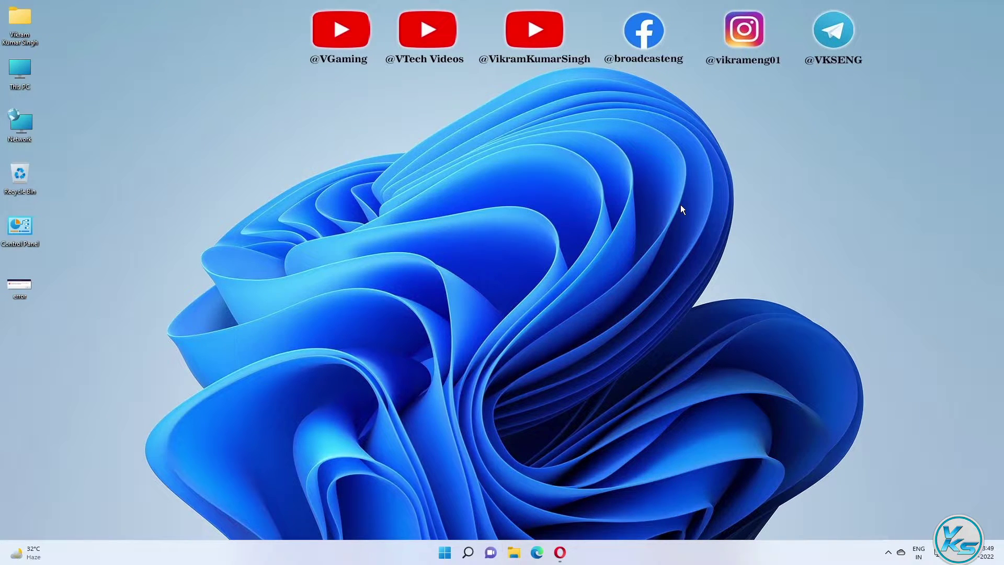
Open Command Prompt as administrator, allow it to make changes, and move its window toward the middle of the desktop
left_click(464, 553)
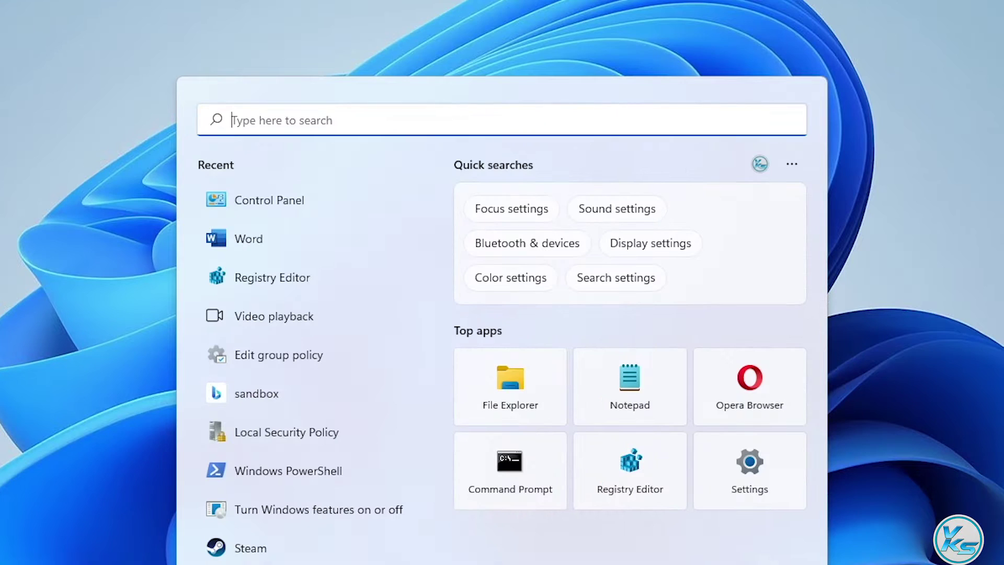
type("cmd")
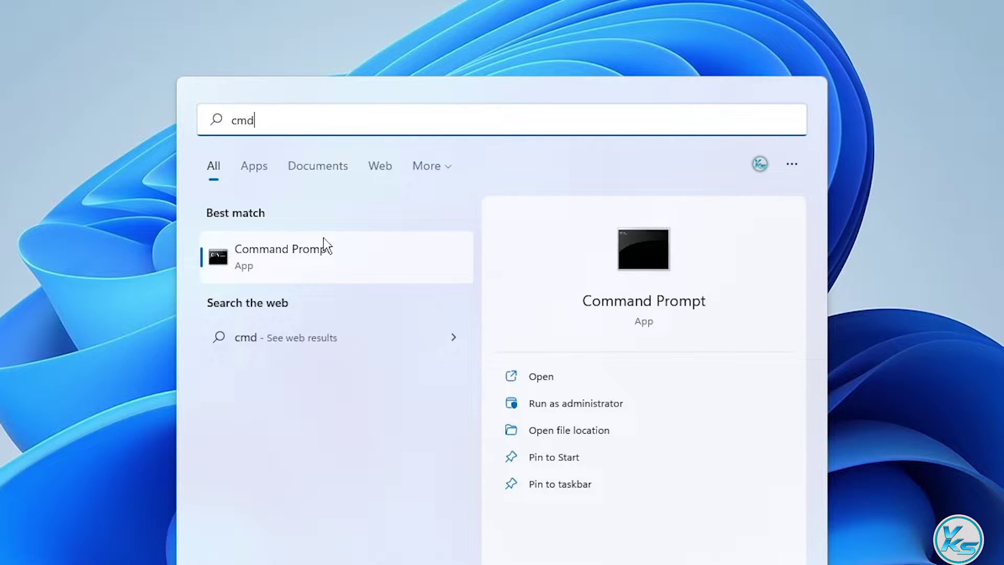
right_click(290, 249)
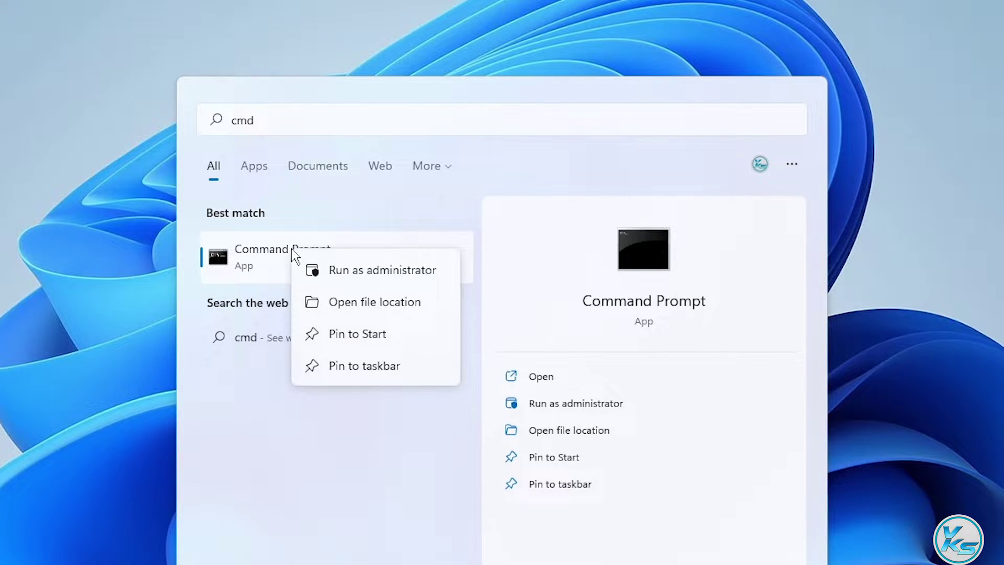
left_click(363, 271)
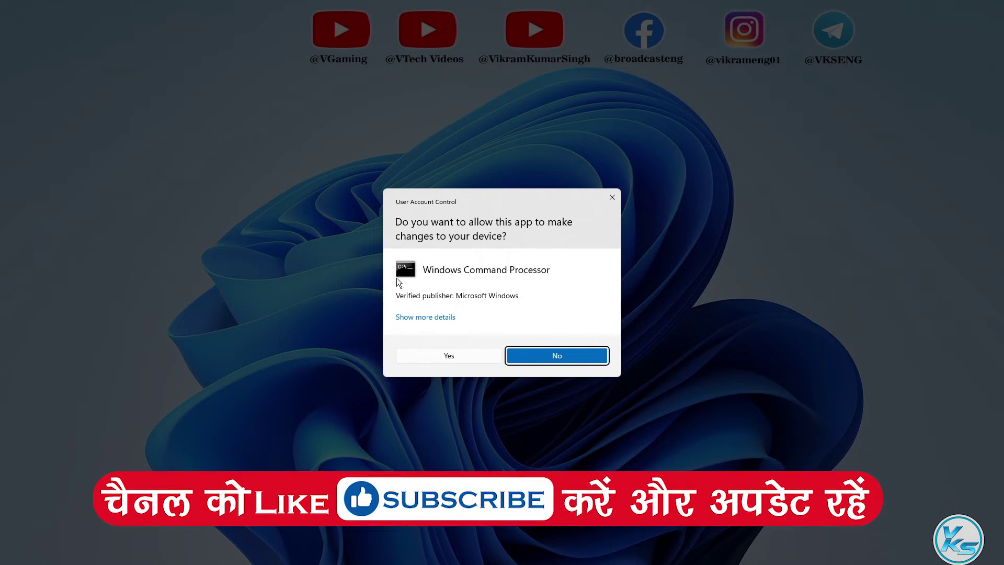
left_click(441, 356)
left_click_drag(367, 27, 630, 79)
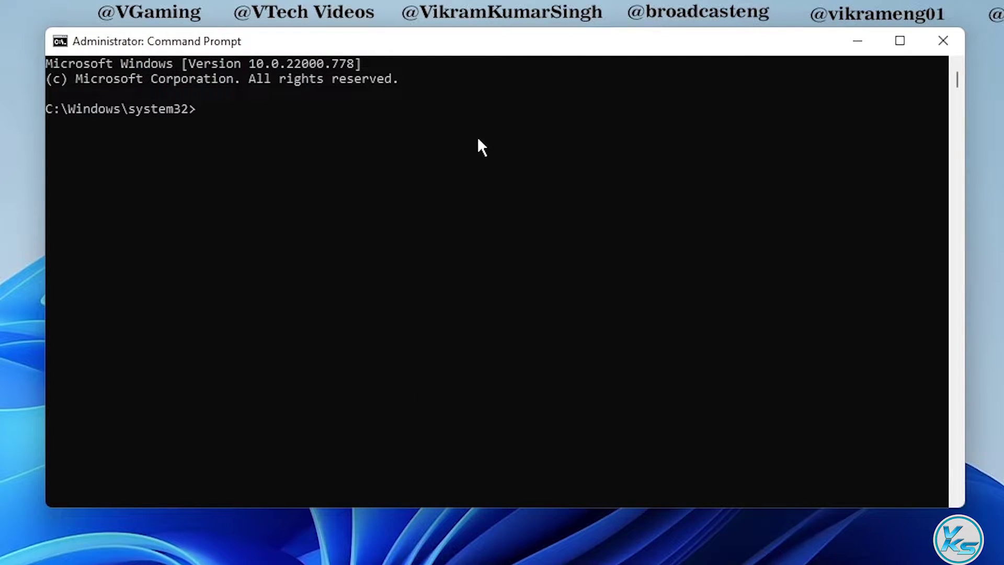
Enter the command "for %i in (%windir%\system32*.dll) do regvr32.exe / s%i" at the prompt and clear the line without running it
right_click(496, 47)
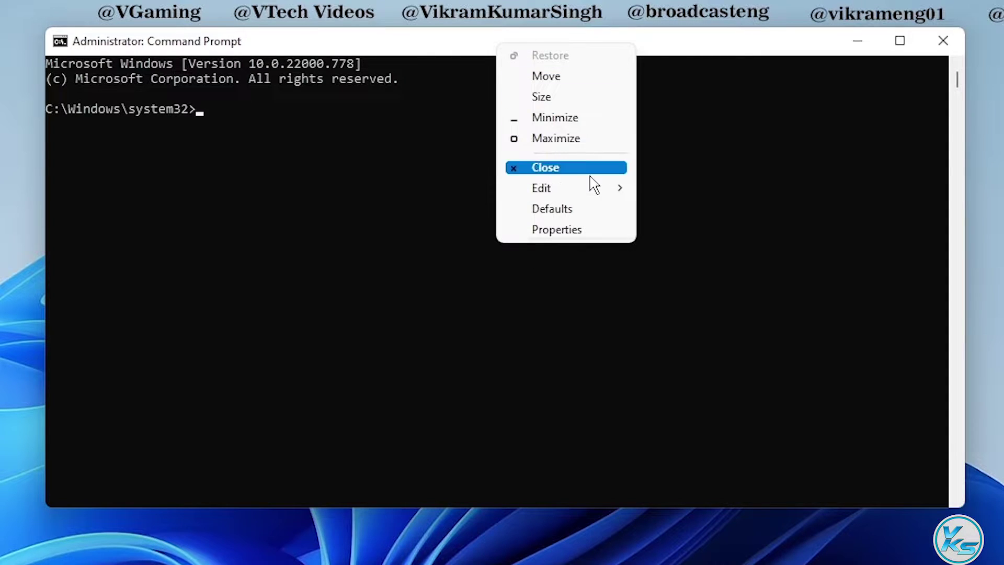
mouse_move(596, 190)
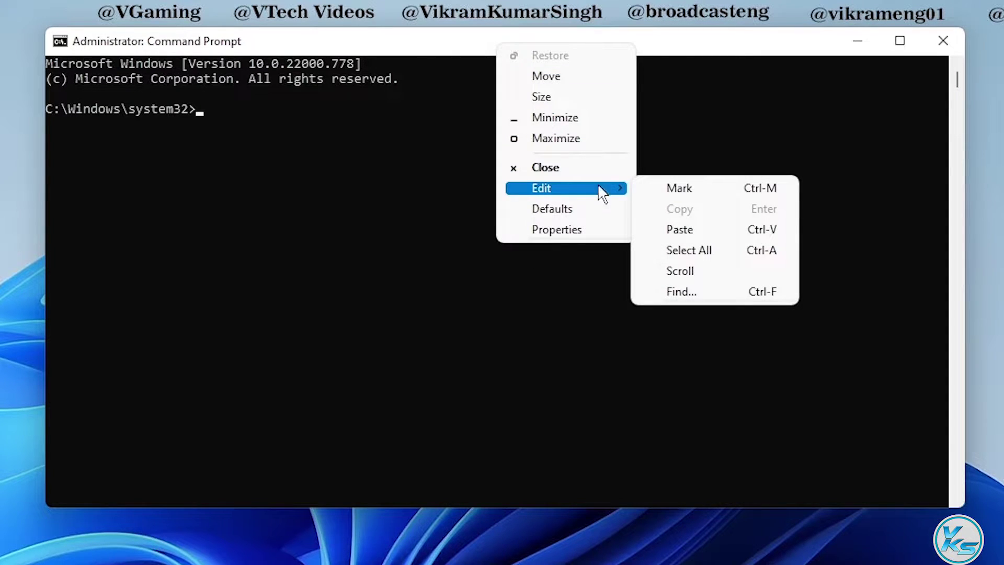
left_click(685, 230)
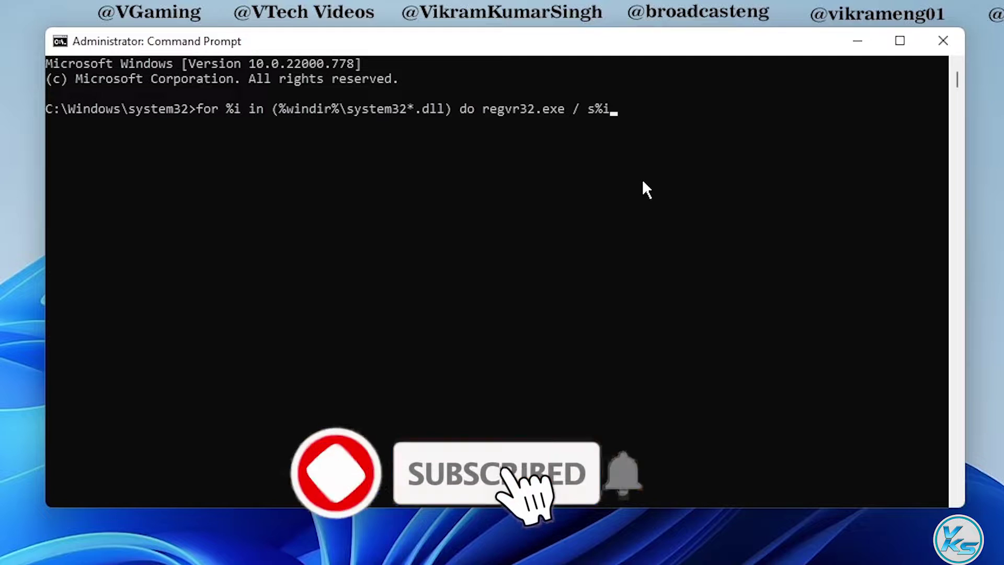
key("BackSpace")
key("BackSpace")
key("BackSpace")
key("BackSpace")
key("BackSpace")
key("BackSpace")
key("BackSpace")
key("BackSpace")
key("BackSpace")
key("BackSpace")
key("BackSpace")
key("BackSpace")
key("BackSpace")
key("BackSpace")
key("BackSpace")
key("BackSpace")
key("BackSpace")
key("BackSpace")
key("BackSpace")
key("BackSpace")
key("BackSpace")
key("BackSpace")
key("BackSpace")
key("BackSpace")
key("BackSpace")
key("BackSpace")
key("BackSpace")
key("BackSpace")
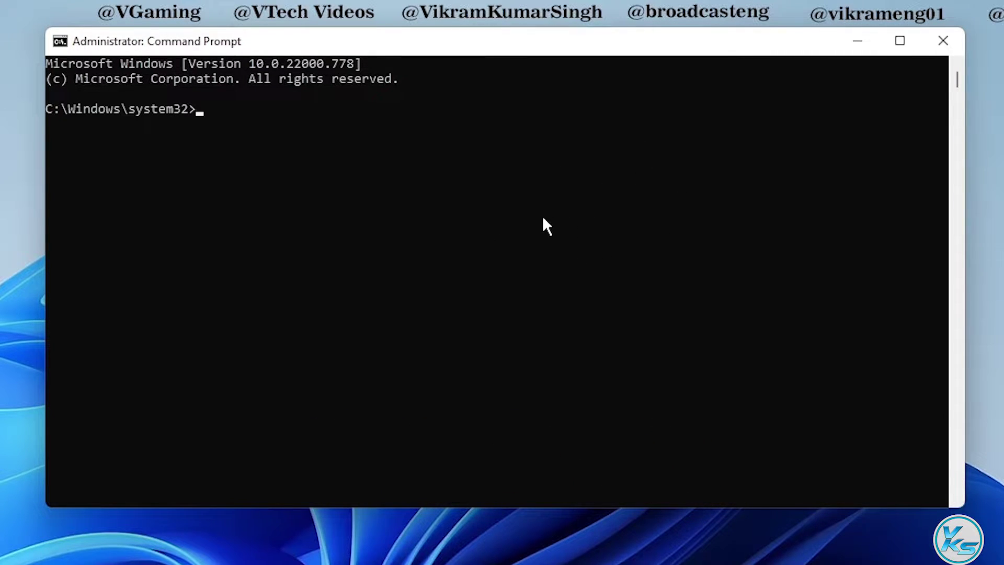
type("for %i in (%windir%\\system32*.dll) do regvr32.exe / s%i")
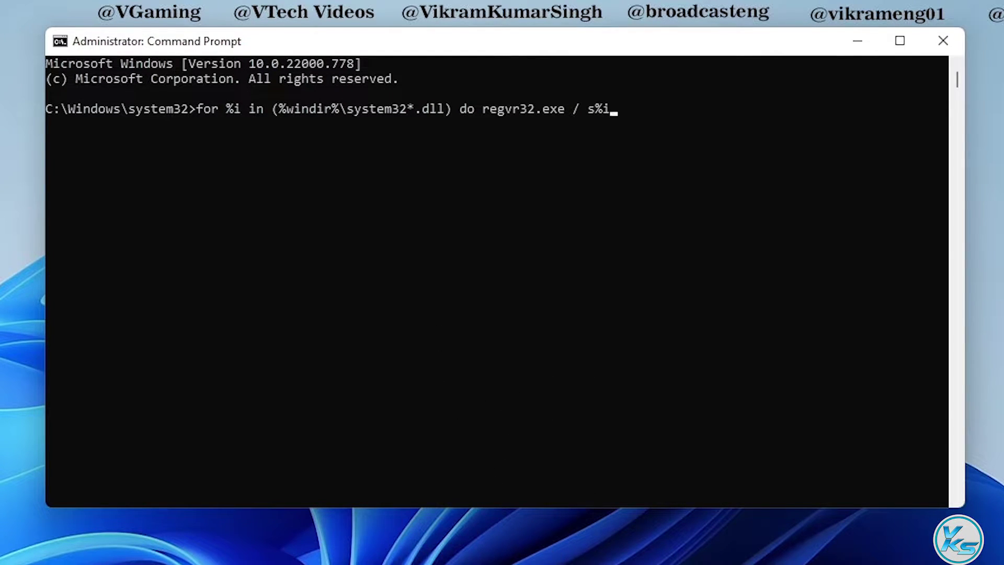
key("Escape")
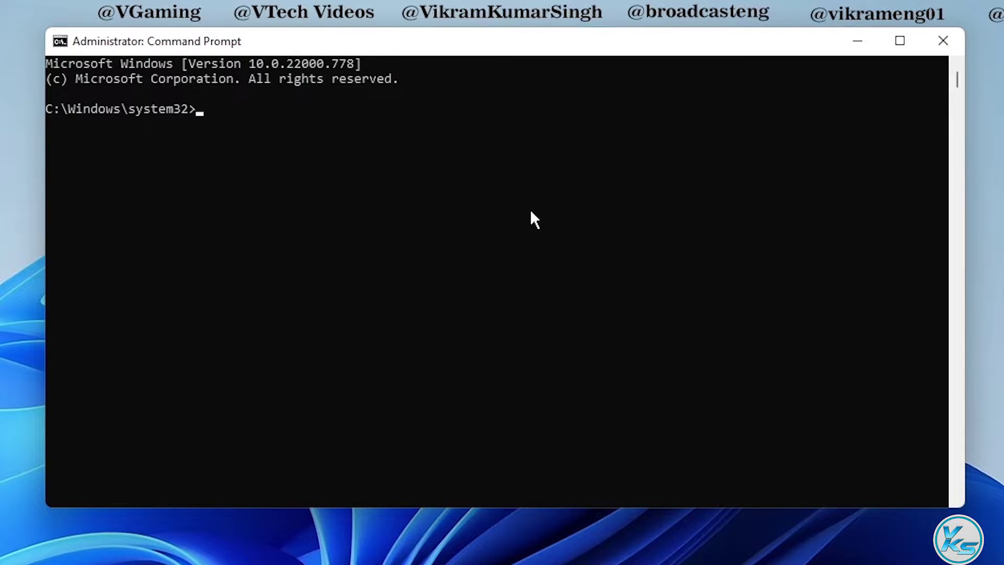
Enter "for %i in (%windir%\system32*.ocx) do regsvr32.exe / s%i" at the prompt and close Command Prompt
type("for %i in (%windir%\\system32*.ocx) do regsvr32.exe / s%i")
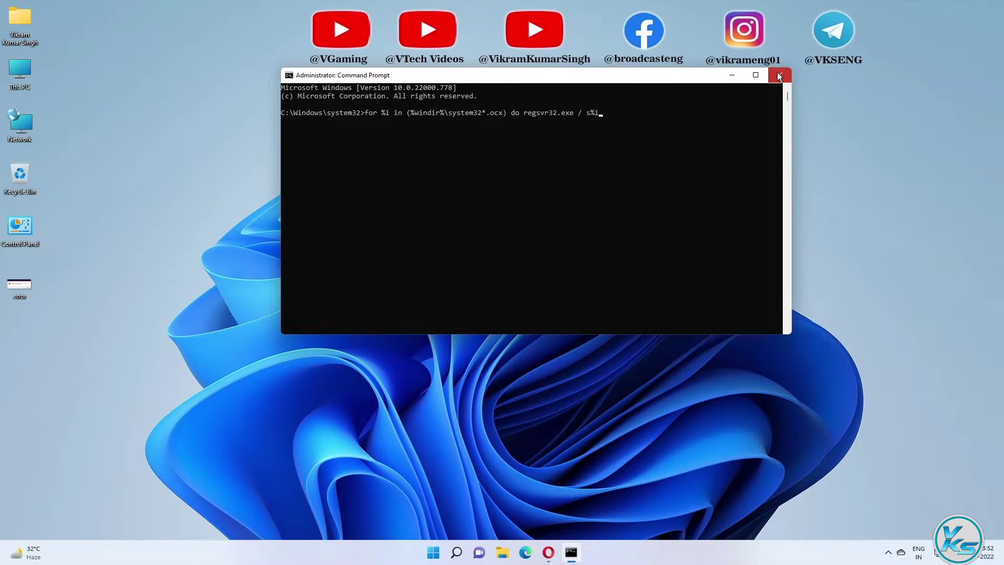
left_click(943, 41)
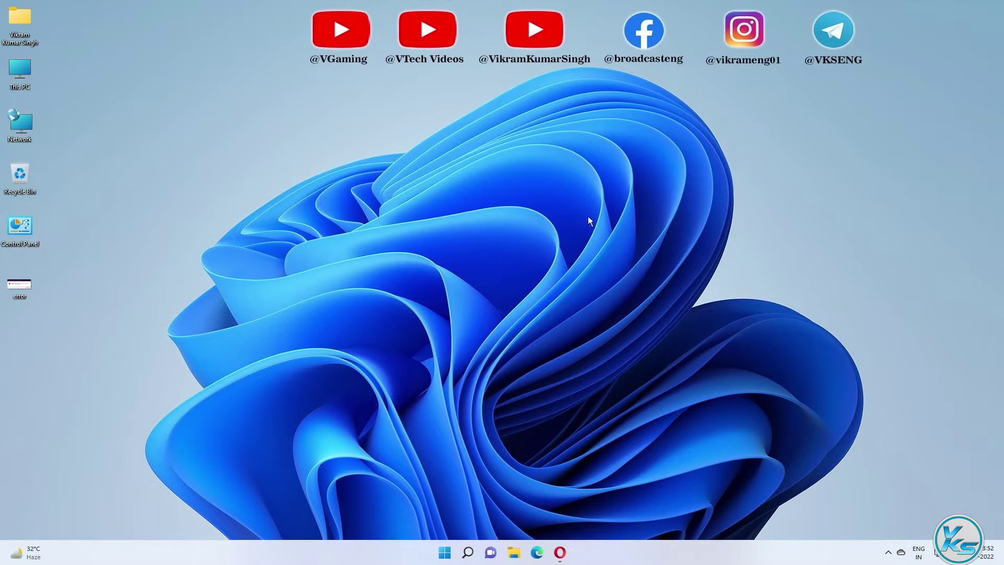
right_click(445, 552)
mouse_move(461, 514)
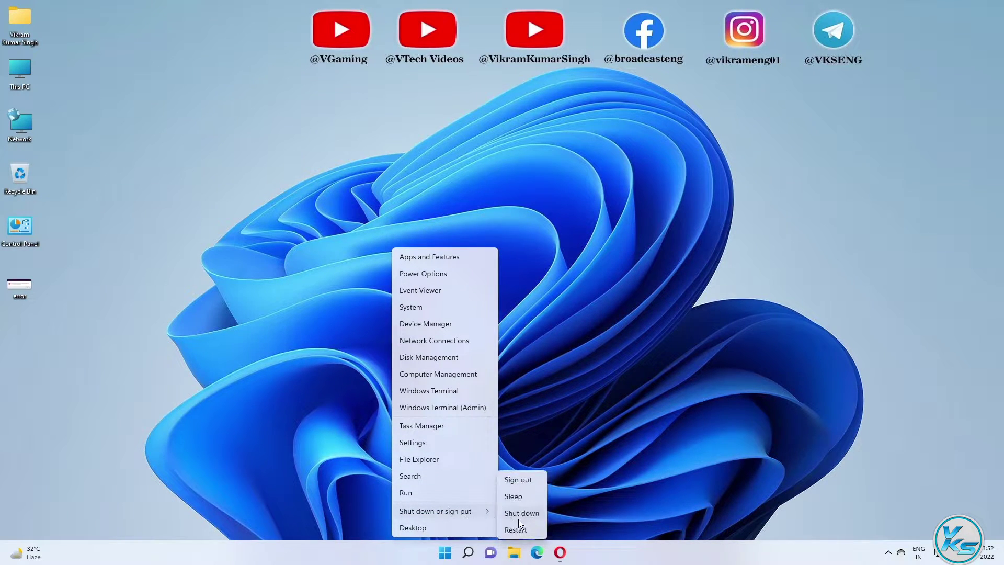
left_click(646, 438)
key("super+s")
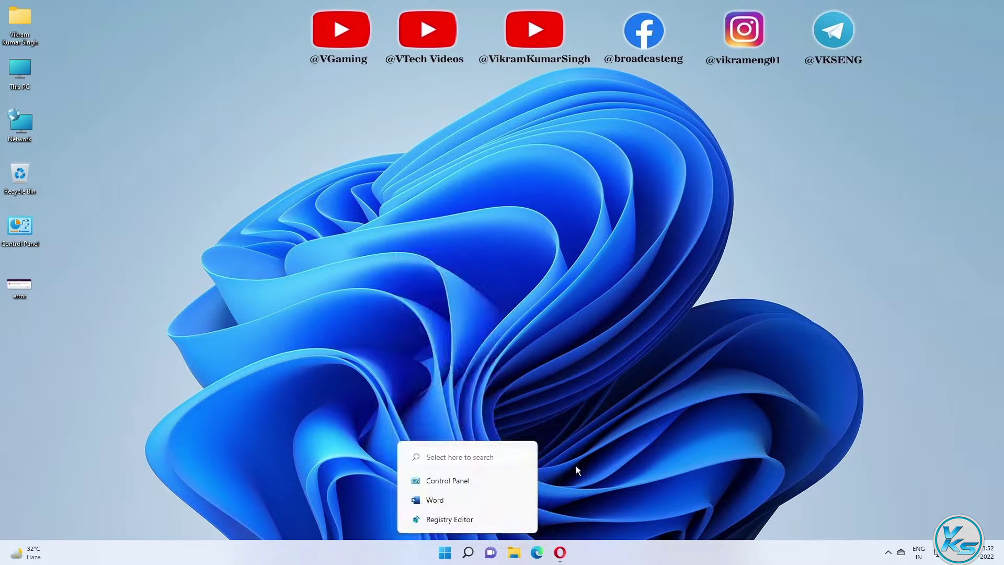
left_click(449, 559)
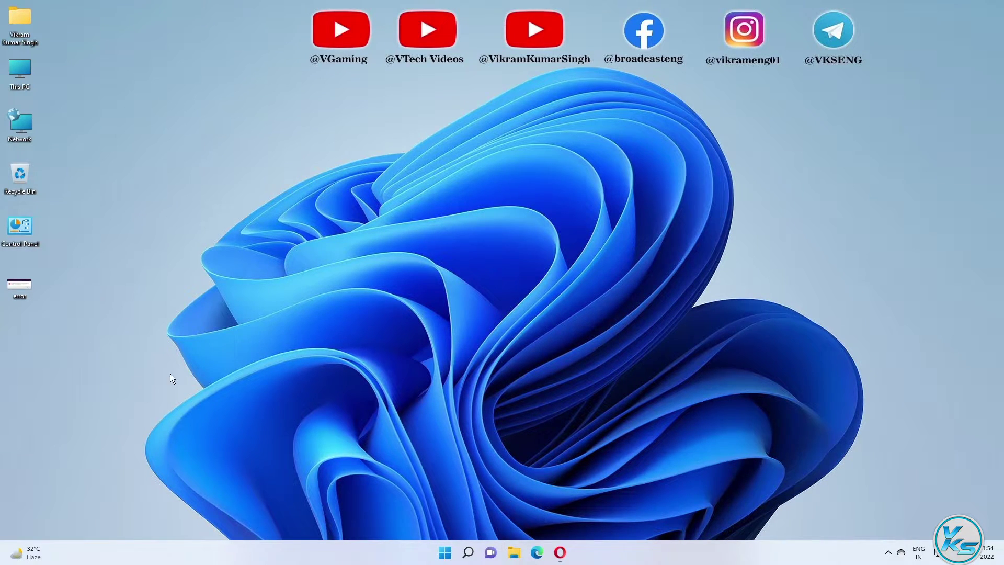
Switch to Opera and examine the NVIDIA driver, Visual C++ Redistributable and DirectX End-User Runtime download pages
left_click(561, 553)
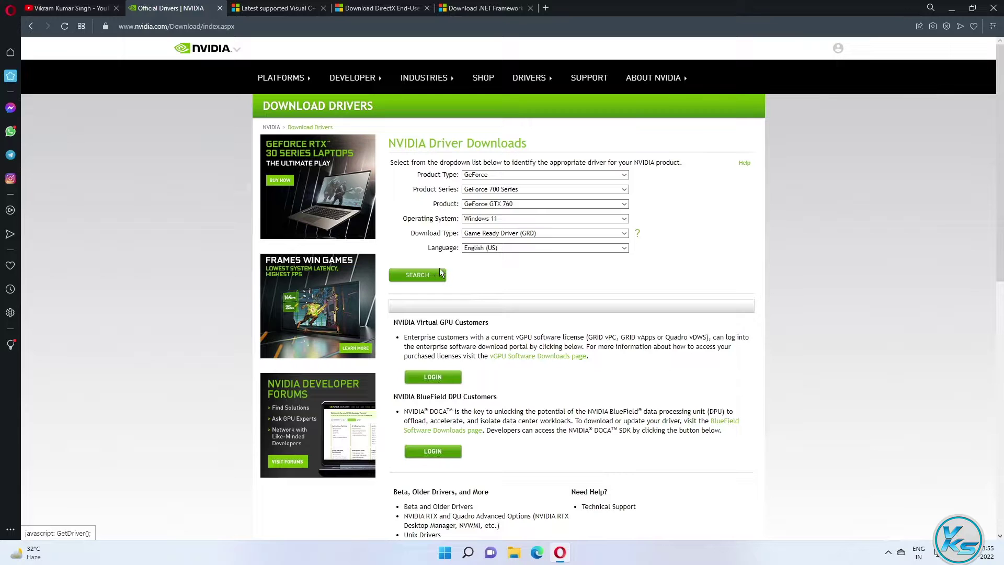
left_click(289, 6)
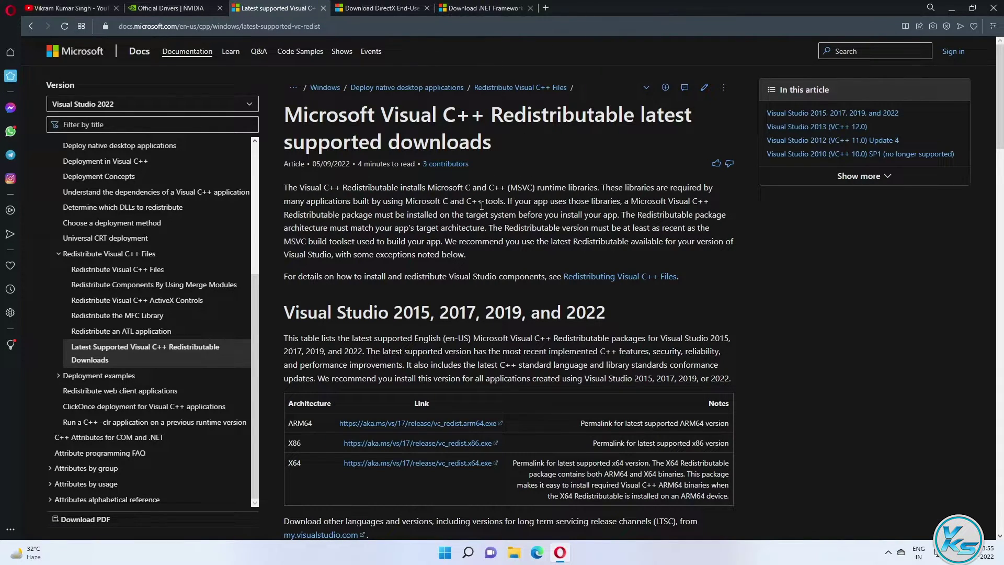
scroll(421, 262, "down", 1)
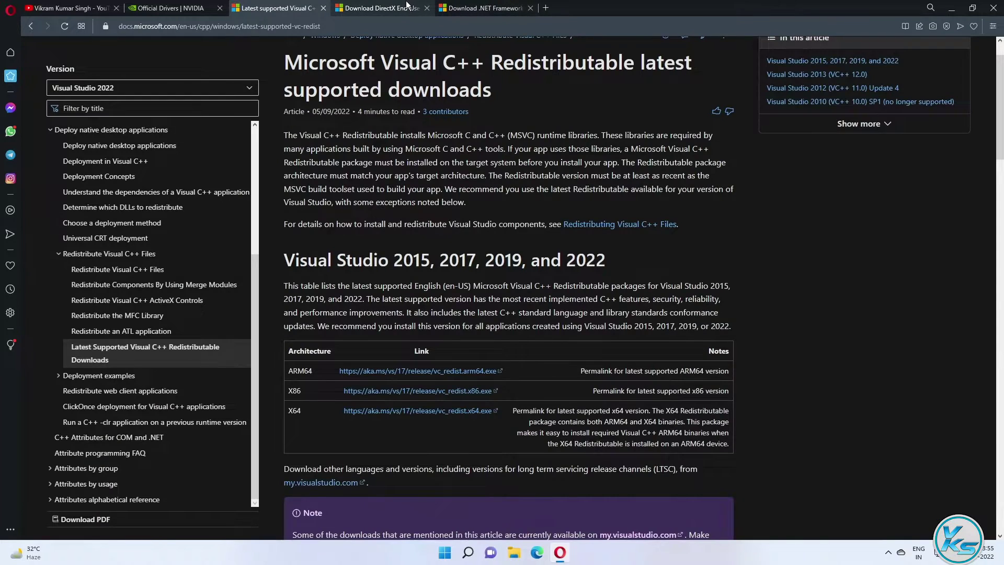
left_click(381, 7)
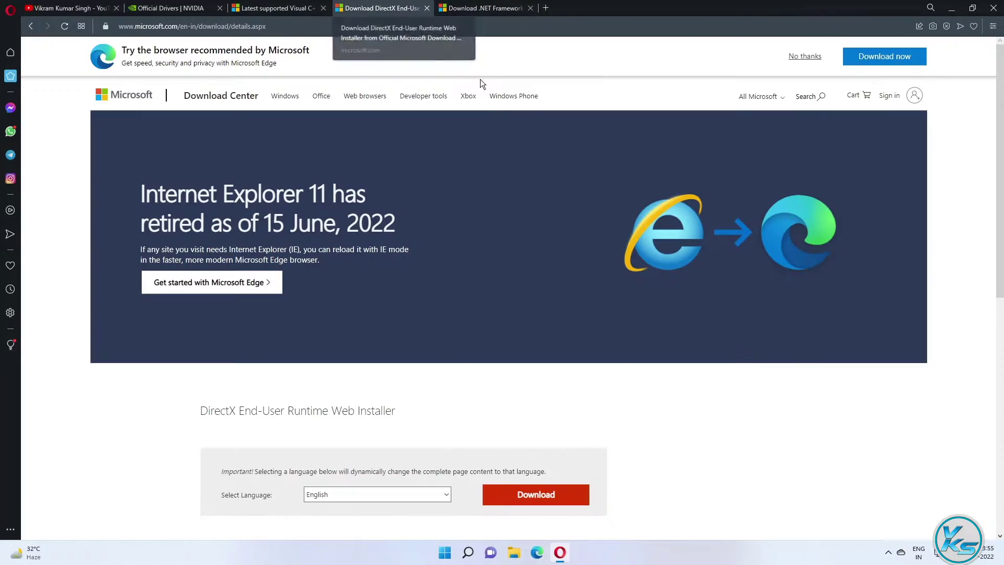
scroll(350, 403, "down", 2)
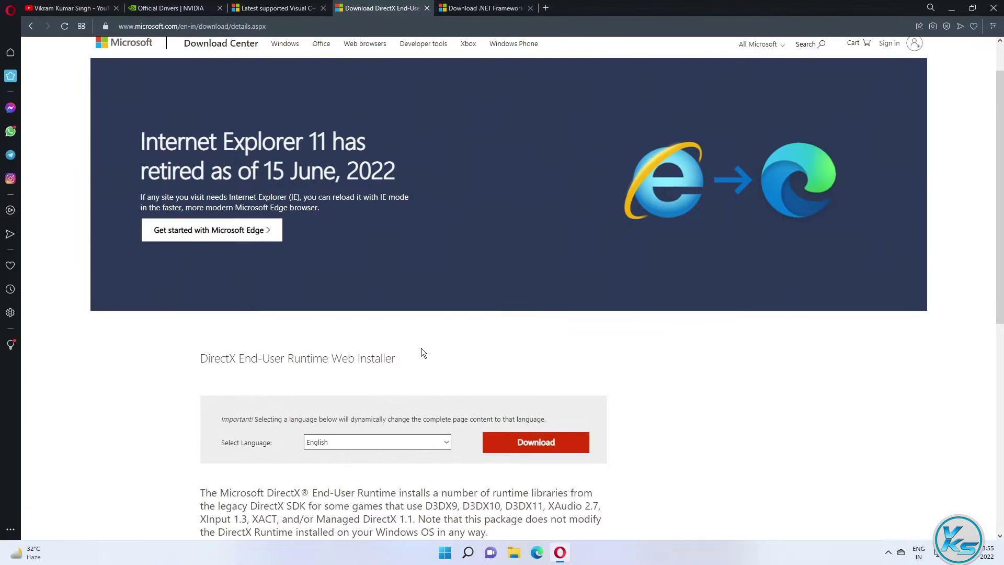
Examine the .NET Framework download page and minimize the browser
left_click(484, 8)
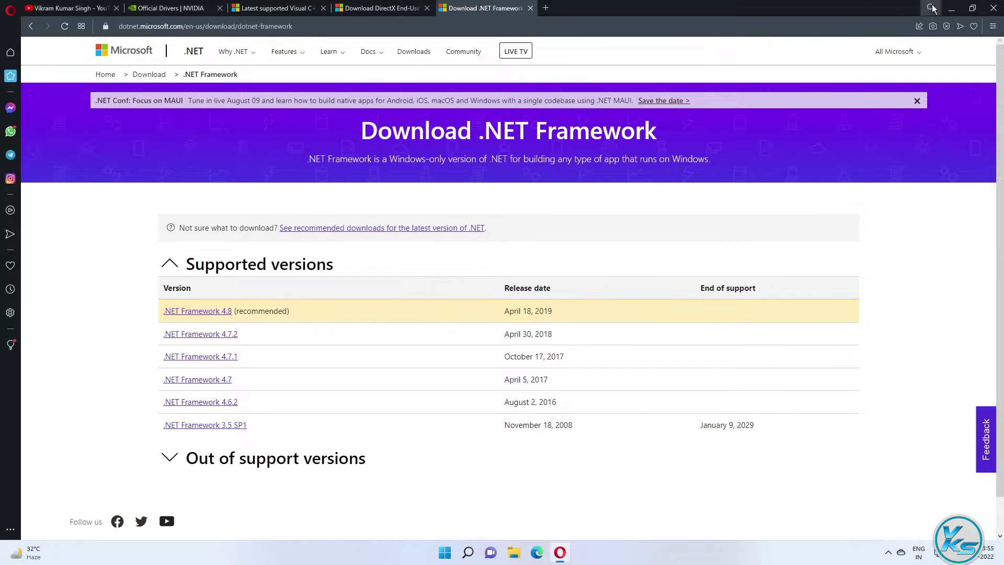
left_click(951, 7)
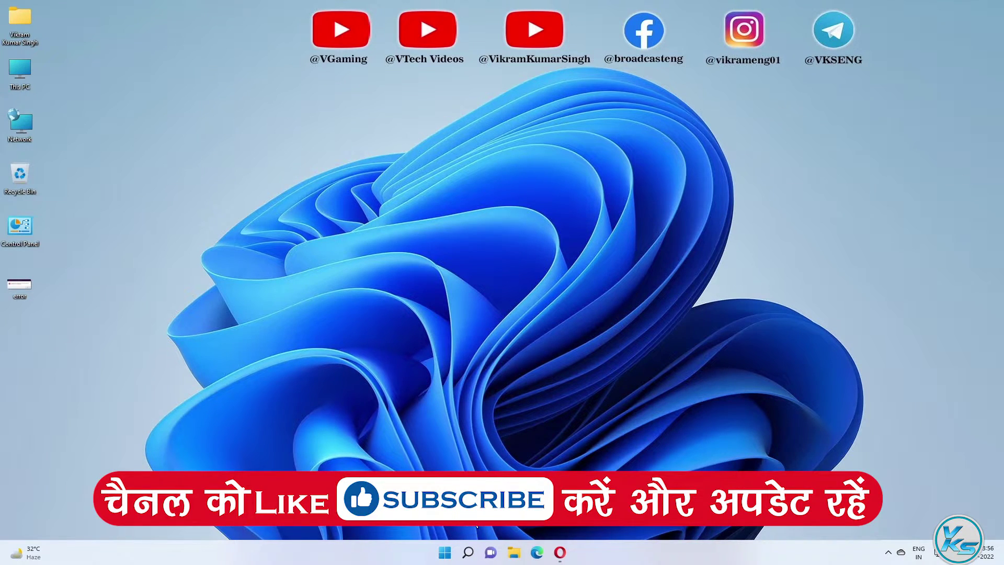
Find Steam through Windows search, open its shortcut's location, and go on to the installation folder the shortcut points to
left_click(468, 552)
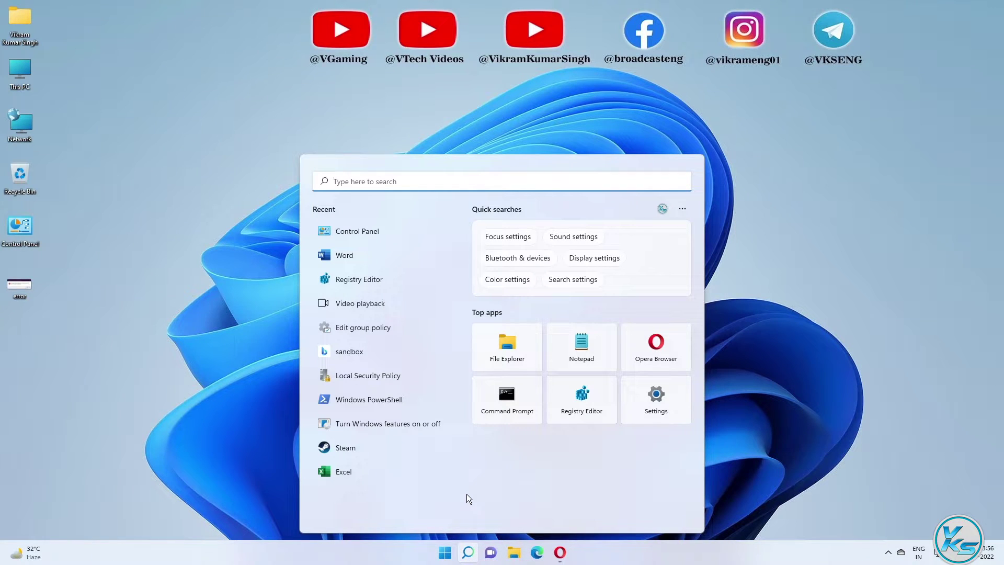
type("steam")
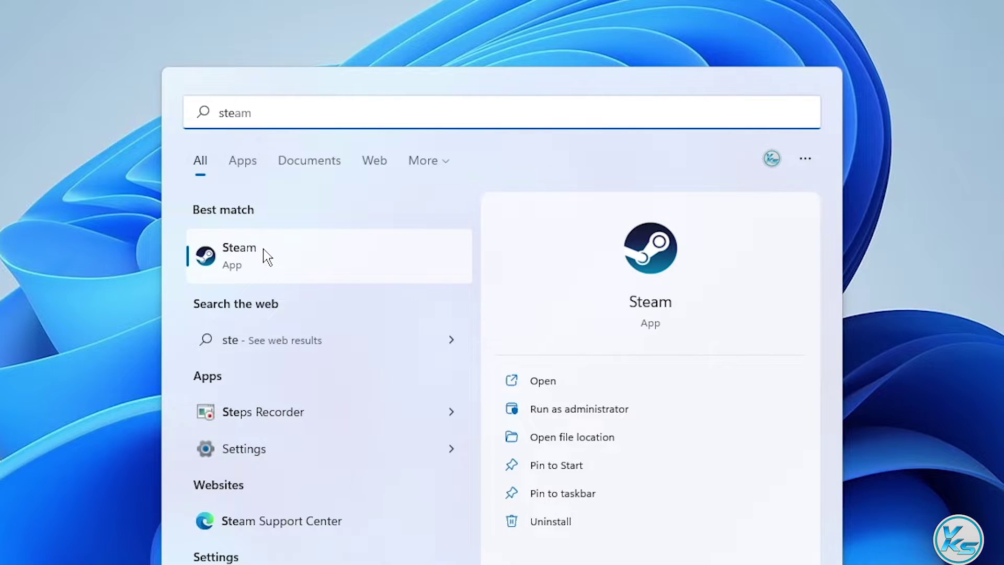
right_click(267, 257)
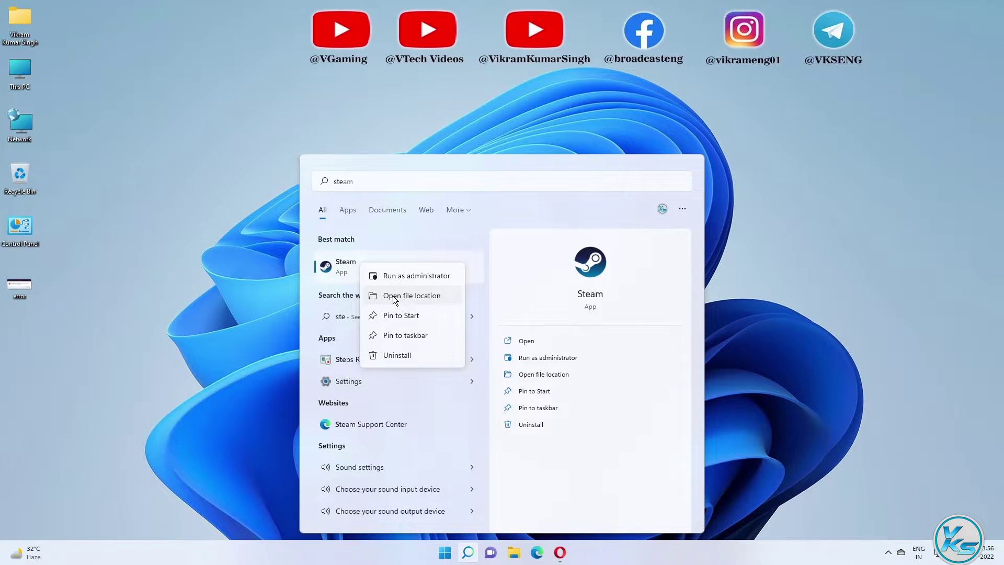
left_click(393, 296)
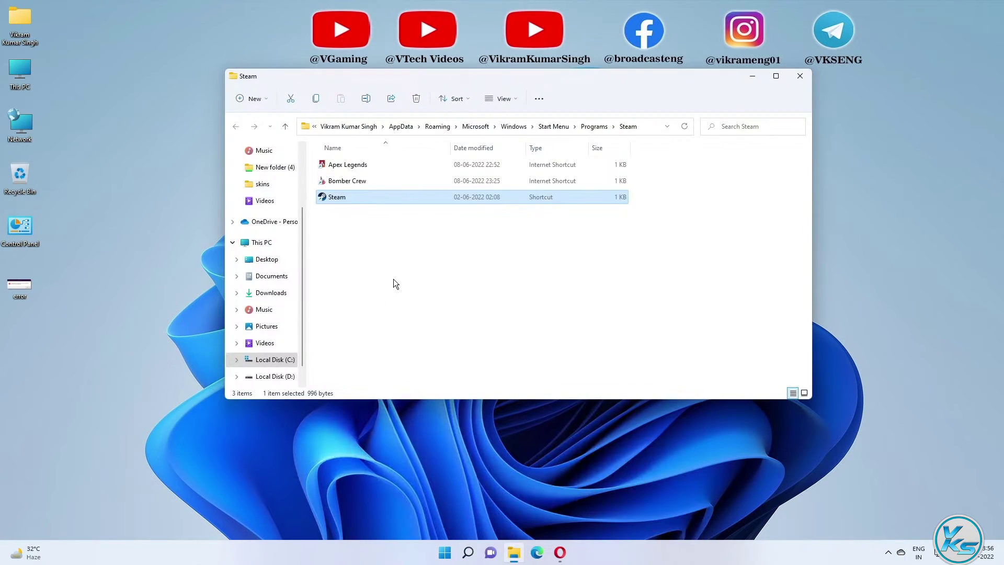
left_click(349, 206)
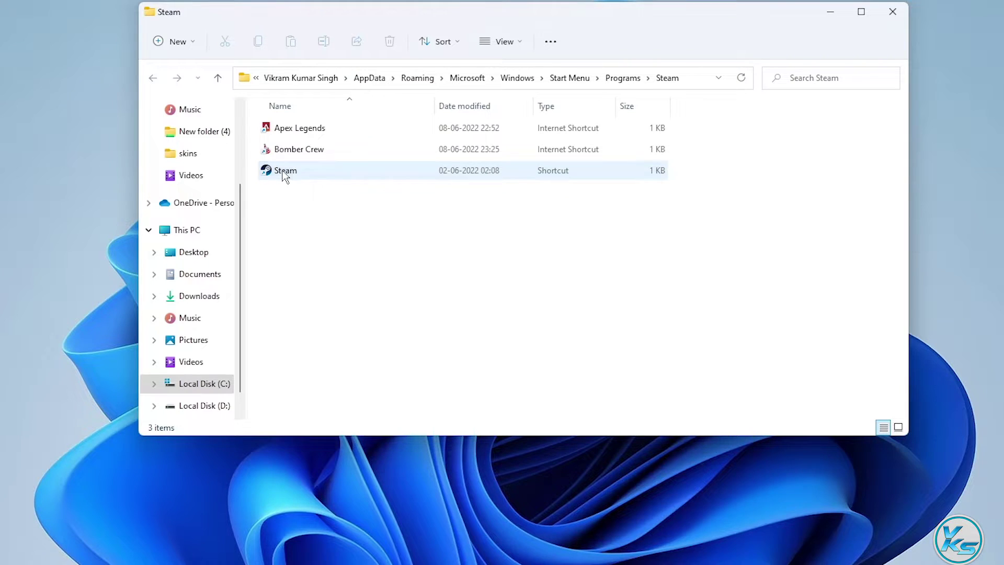
right_click(284, 176)
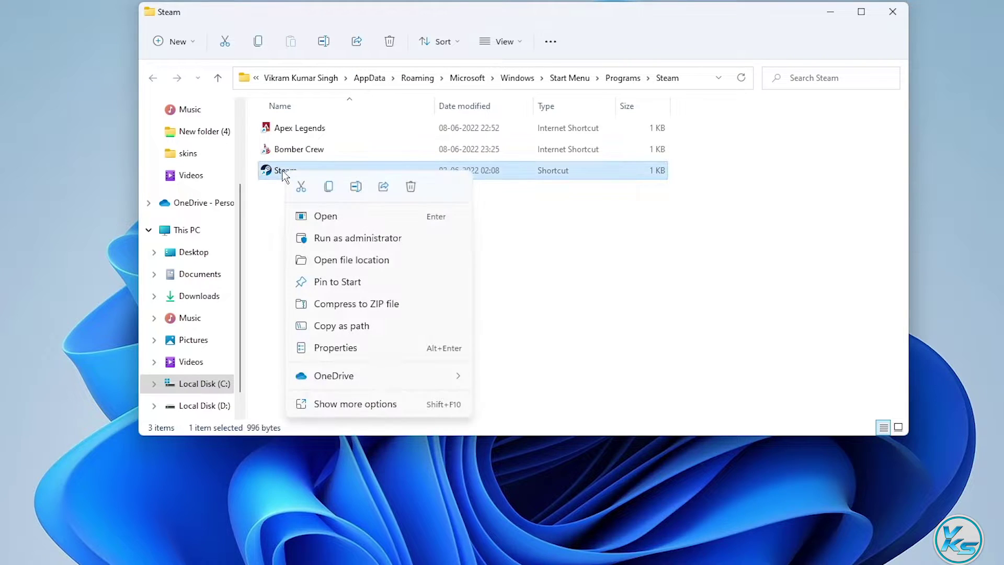
left_click(359, 258)
Open the properties of the steam application, move the dialog up, and show its compatibility settings
scroll(365, 201, "down", 3)
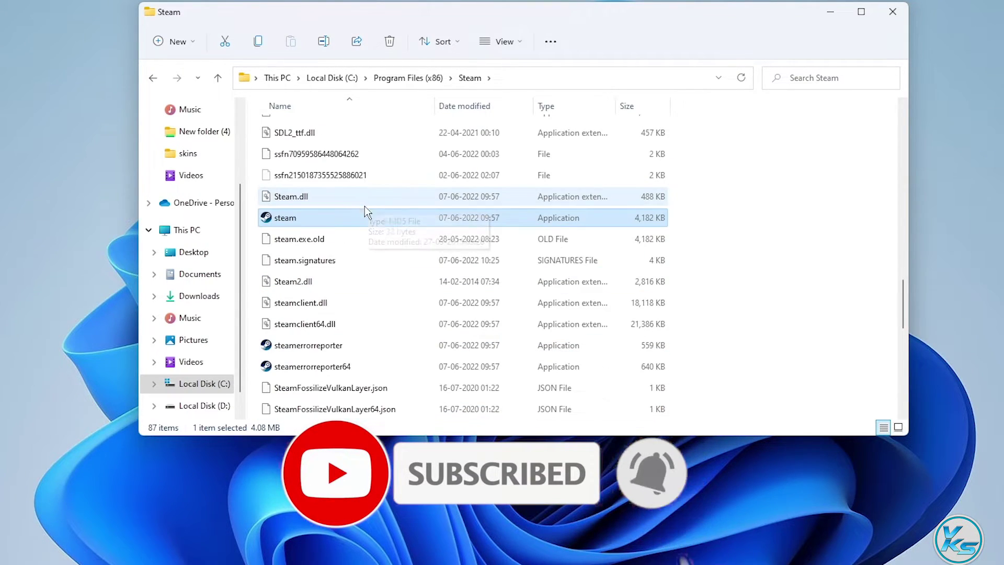
right_click(291, 220)
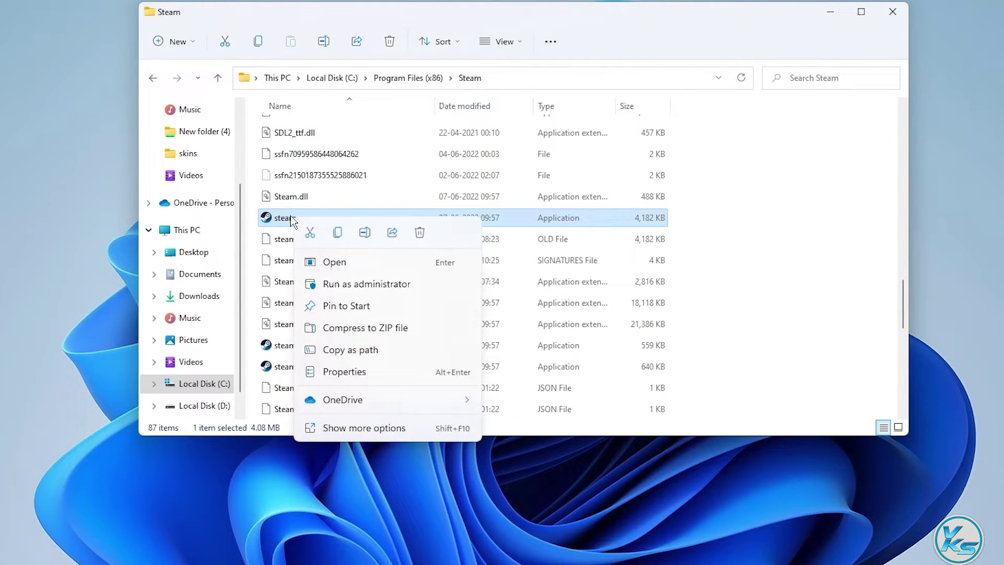
left_click(369, 372)
left_click_drag(442, 230, 479, 86)
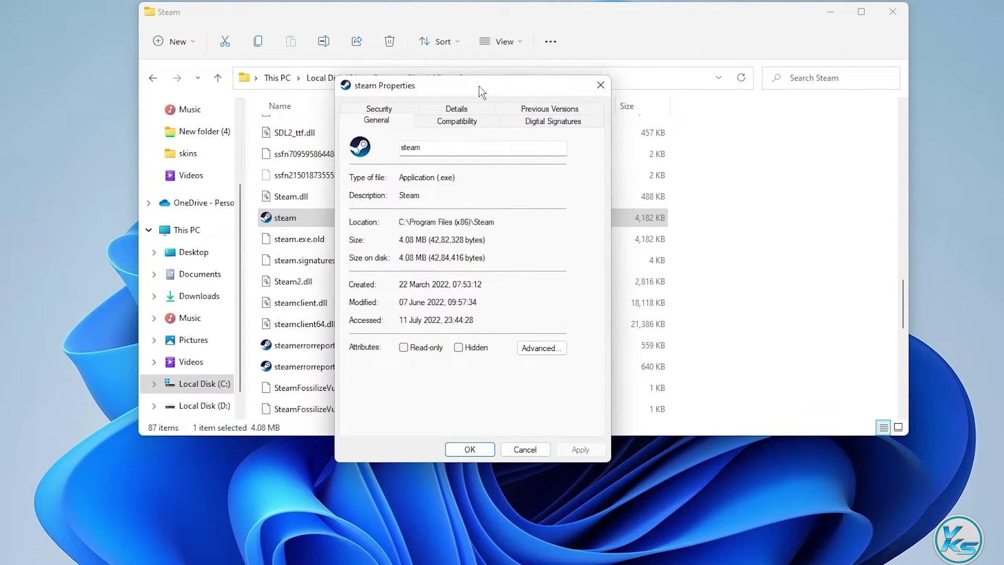
left_click(456, 125)
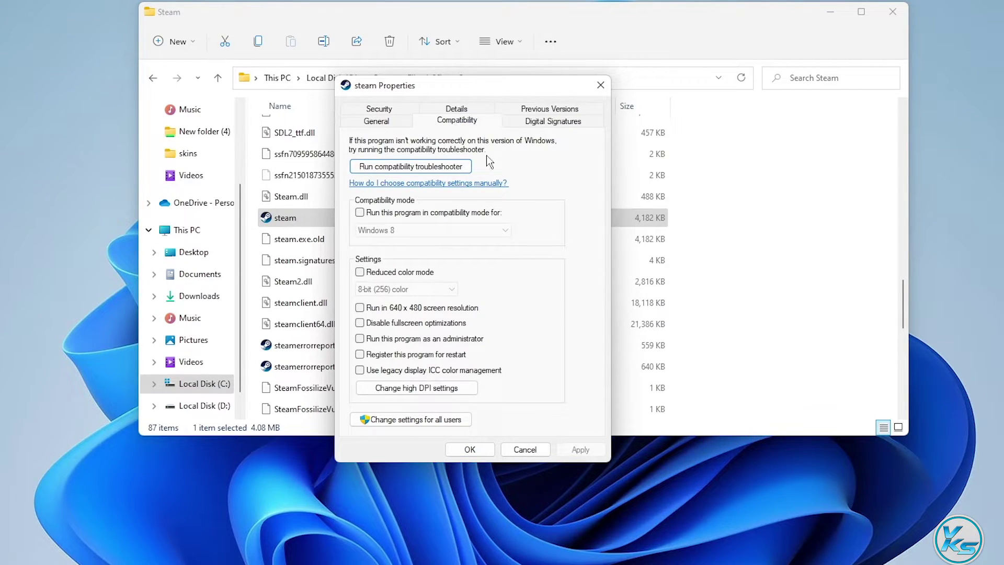
Run the compatibility troubleshooter on steam with the recommended settings, test the program, save the settings, and close the troubleshooter
left_click(393, 168)
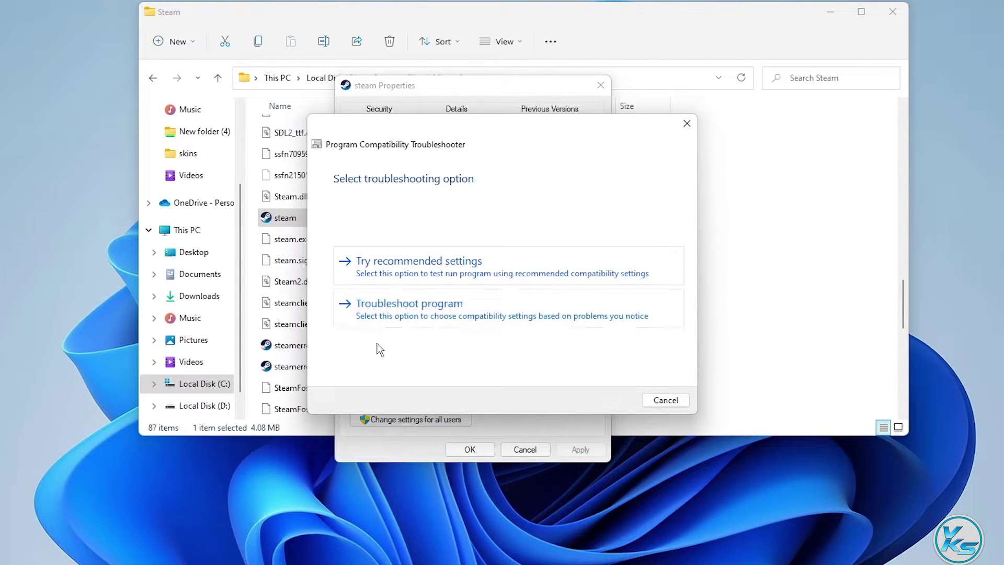
left_click(365, 276)
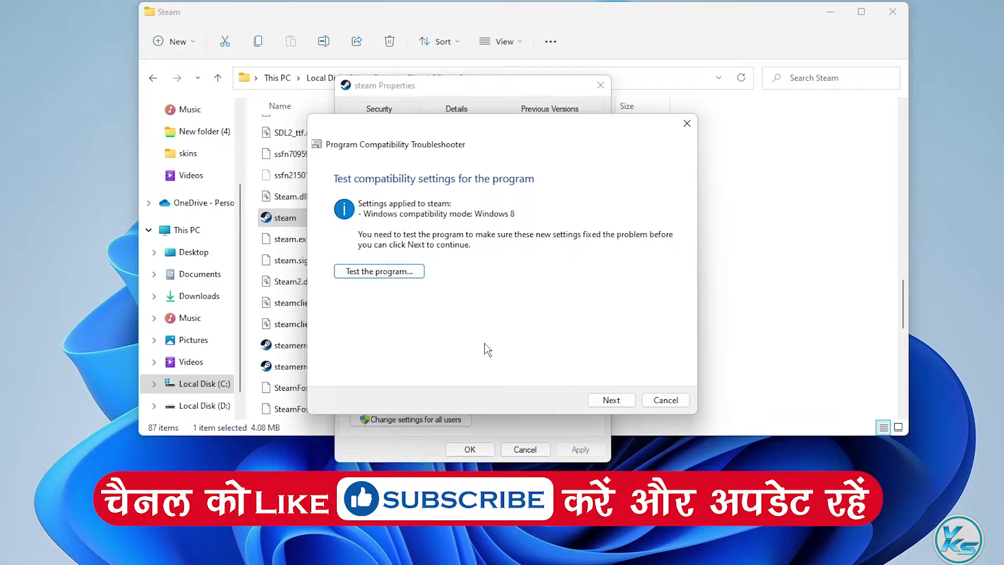
left_click(606, 405)
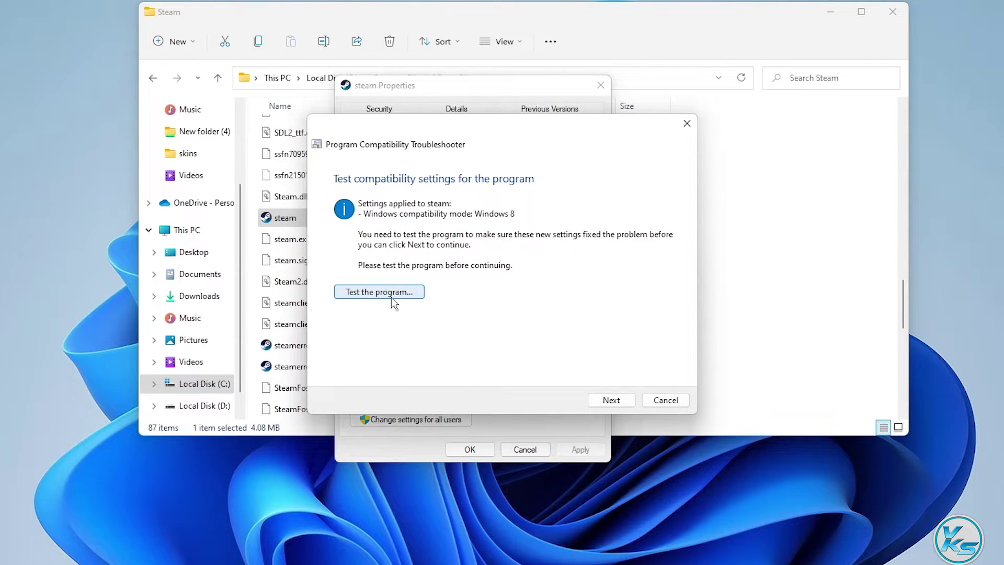
left_click(391, 296)
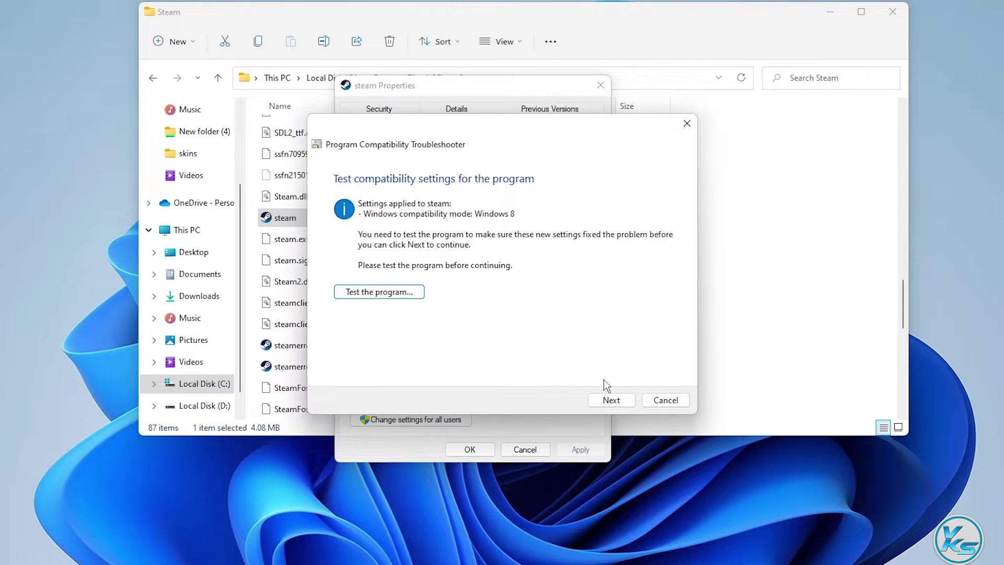
left_click(608, 400)
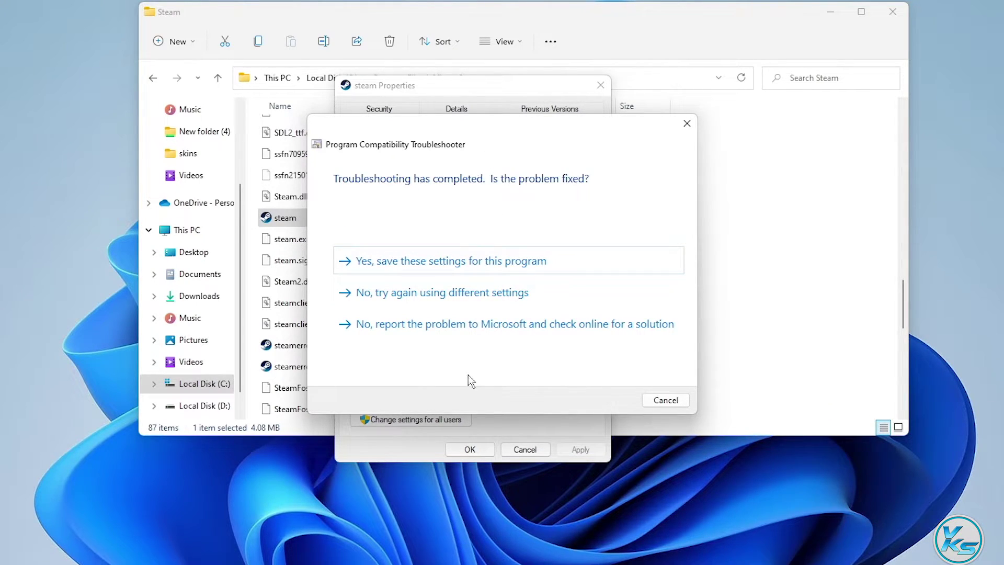
left_click(395, 266)
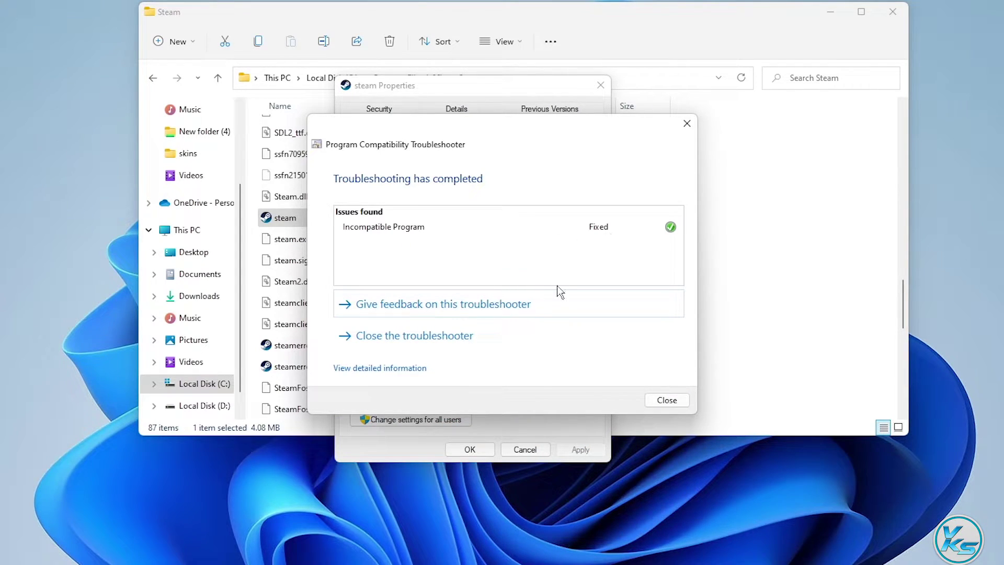
left_click(663, 400)
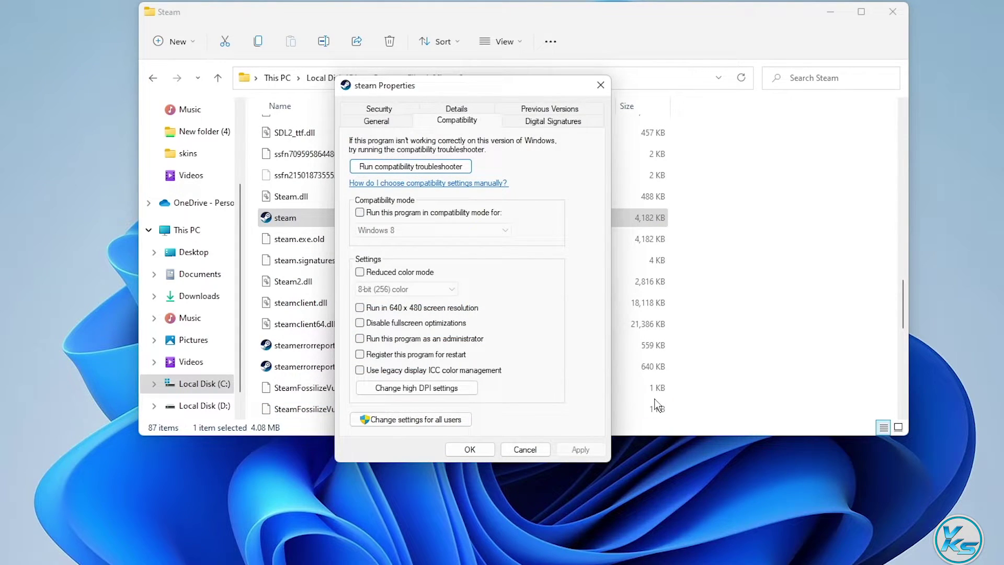
Try compatibility mode with its Windows version choices and the option to run steam as an administrator, clearing both again
left_click(396, 214)
left_click(439, 232)
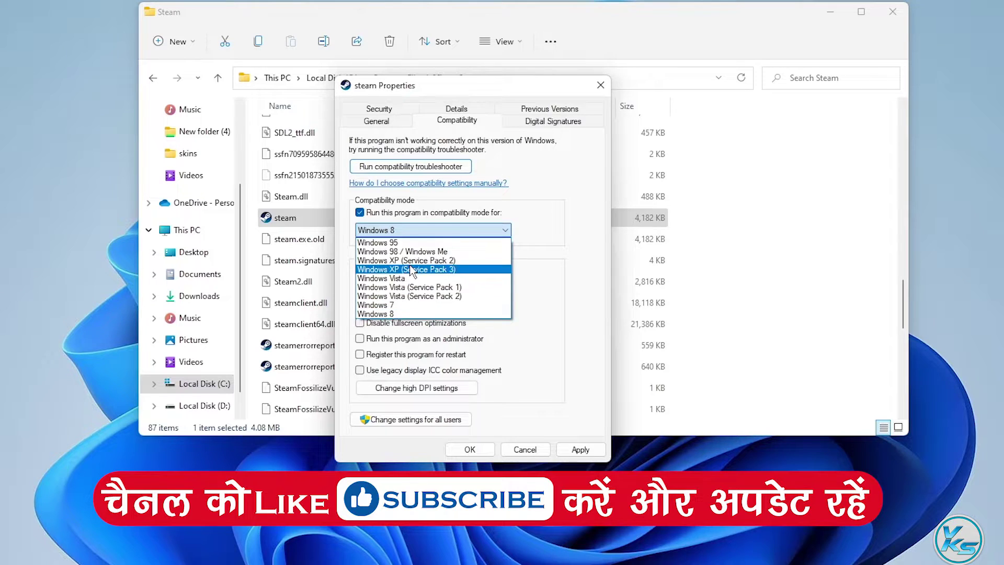
left_click(389, 218)
left_click(387, 218)
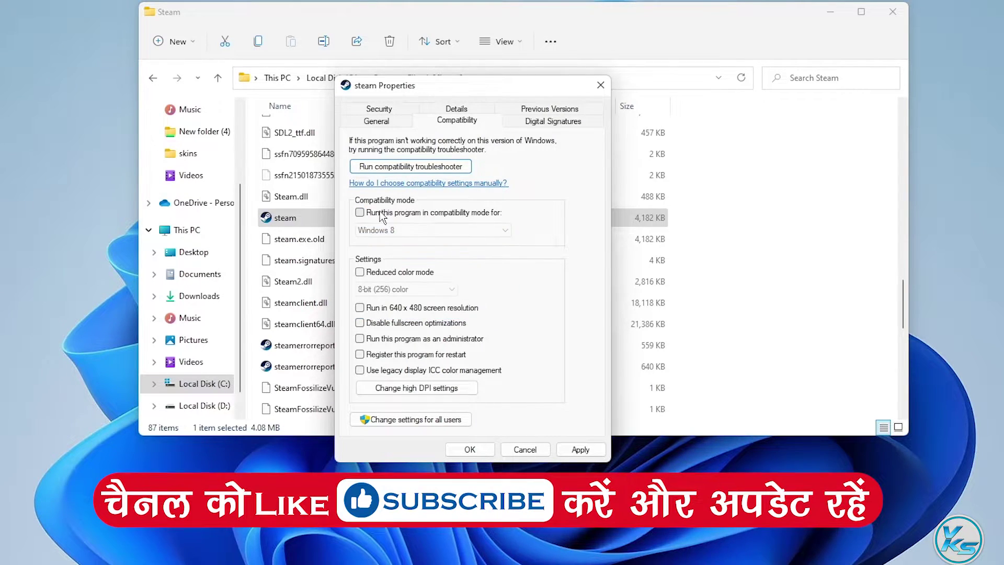
left_click(382, 342)
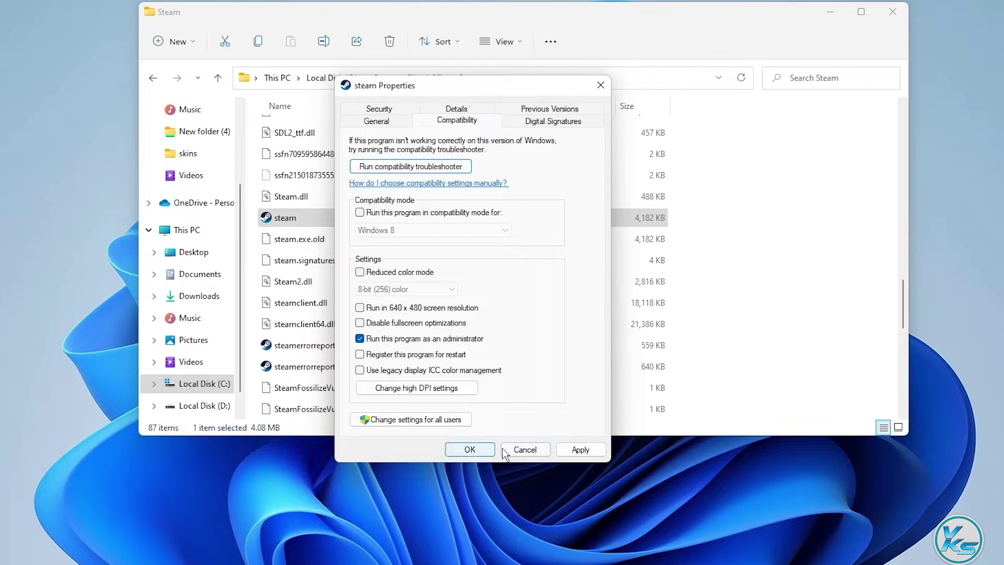
left_click(409, 341)
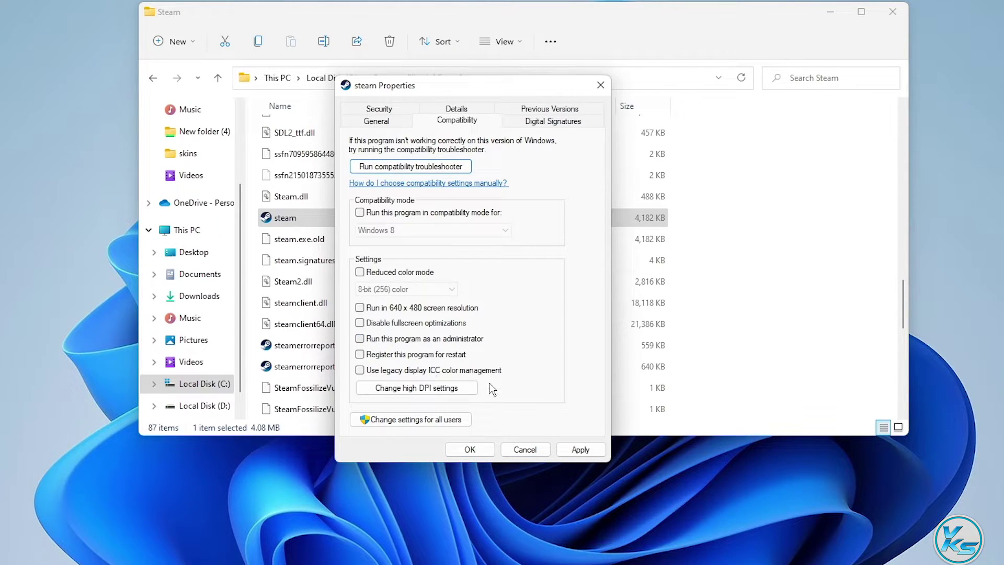
Cancel the steam properties dialog and close the Steam folder window
left_click(526, 450)
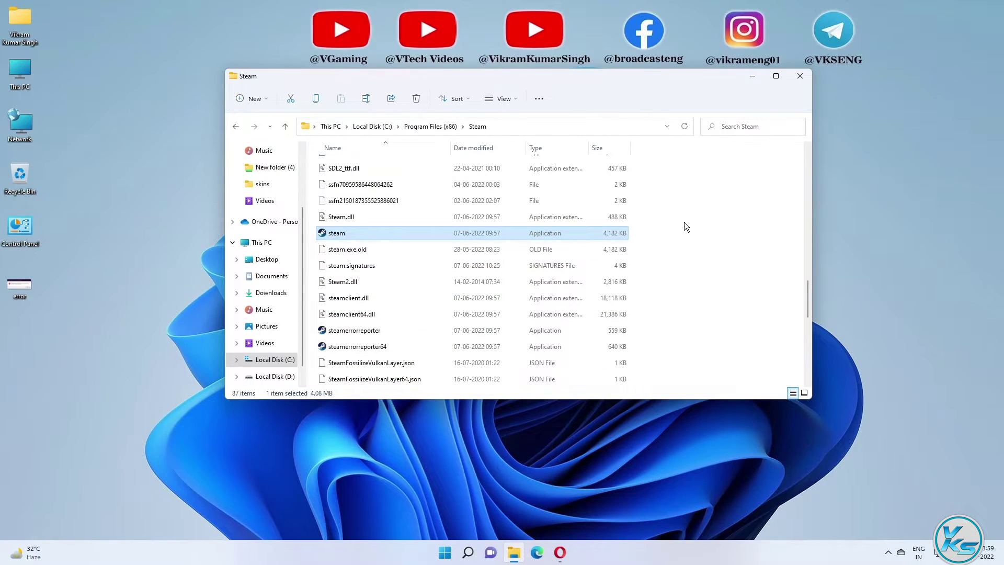
left_click(800, 76)
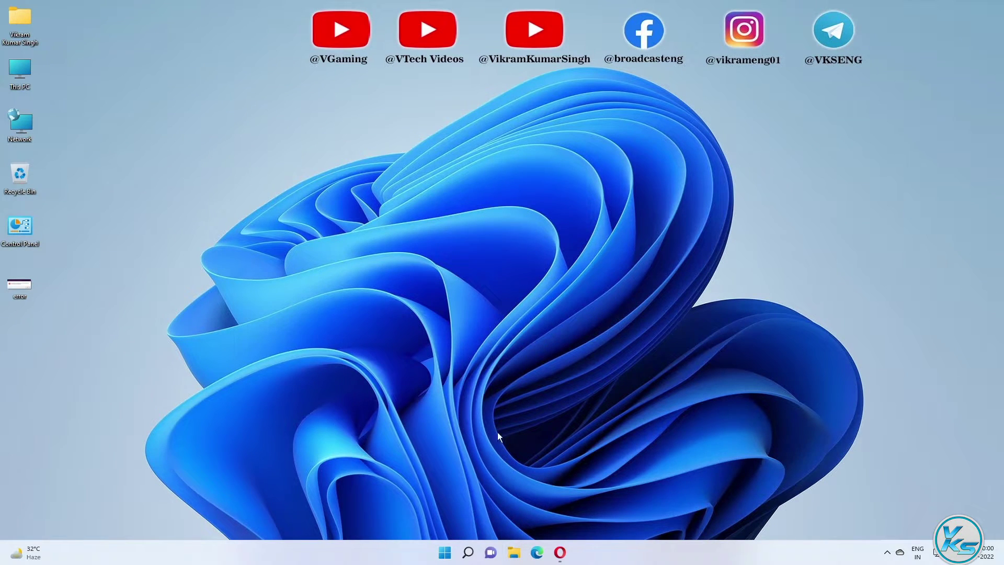
Search for cmd, run Command Prompt as administrator with permission to make changes, and move its window toward the desktop's middle
left_click(475, 550)
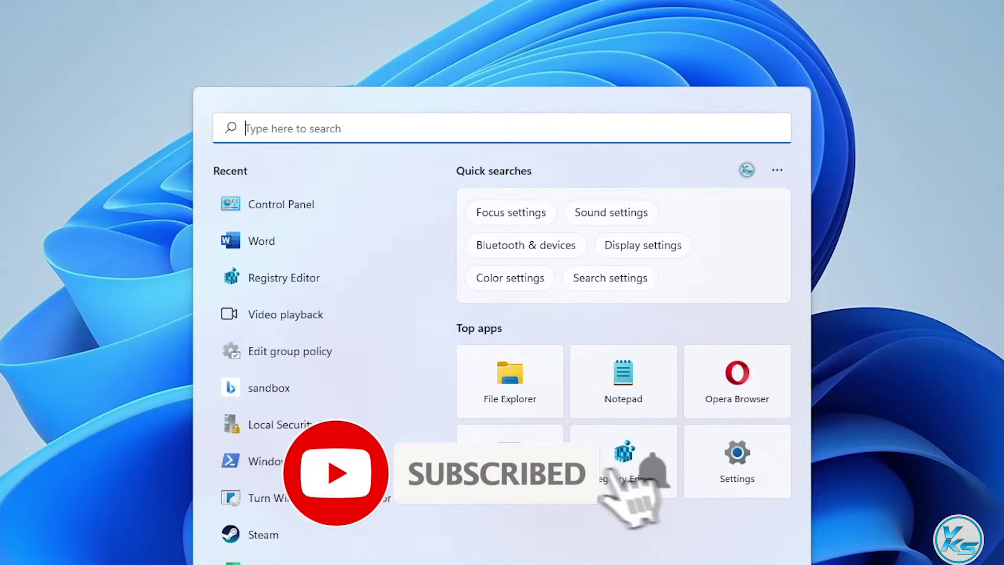
type("cmd")
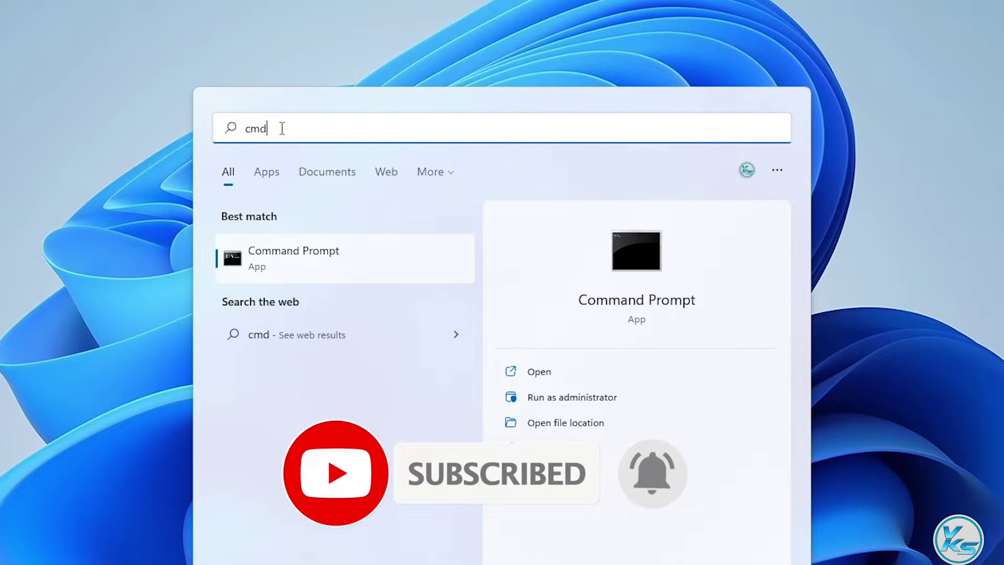
right_click(290, 251)
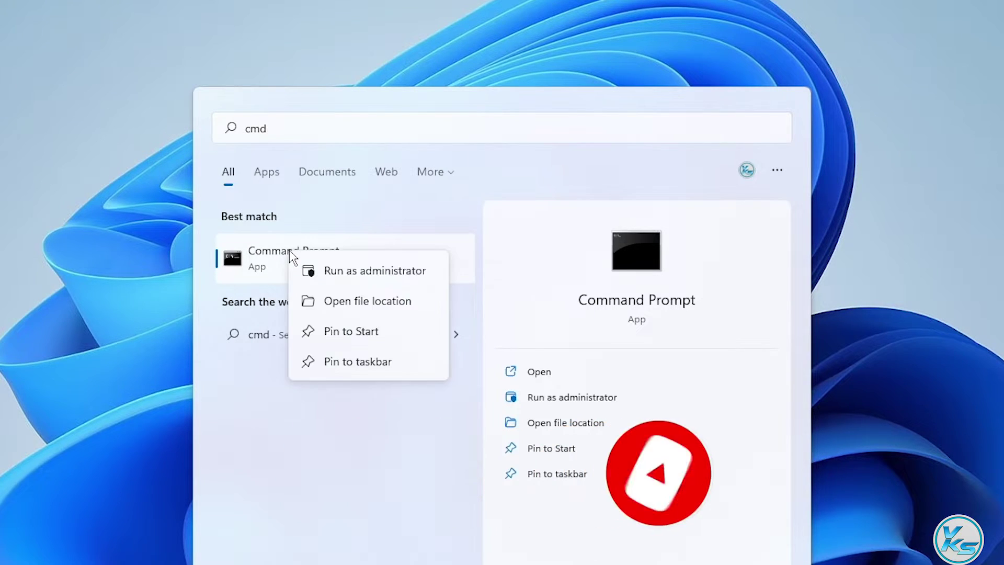
left_click(370, 271)
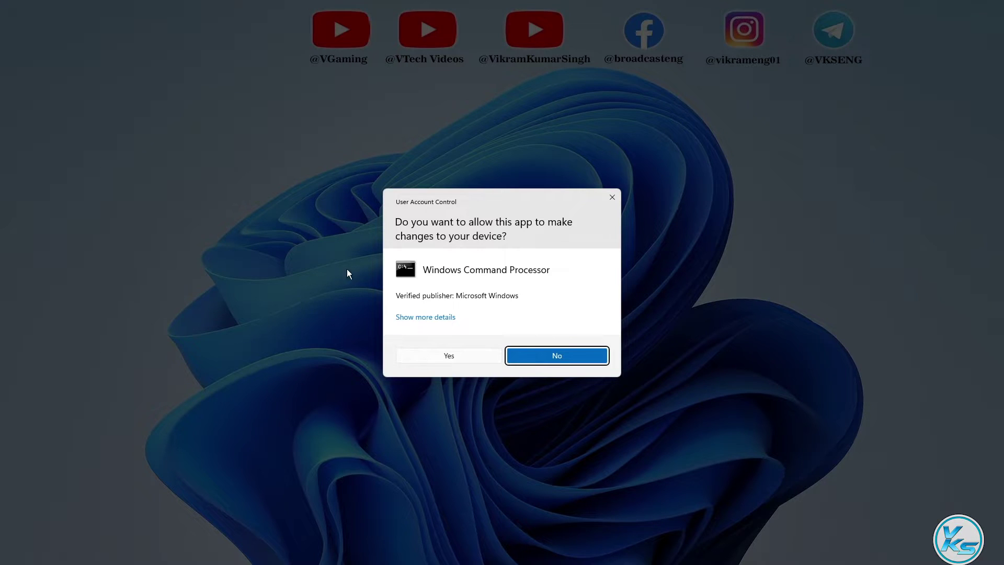
left_click(450, 357)
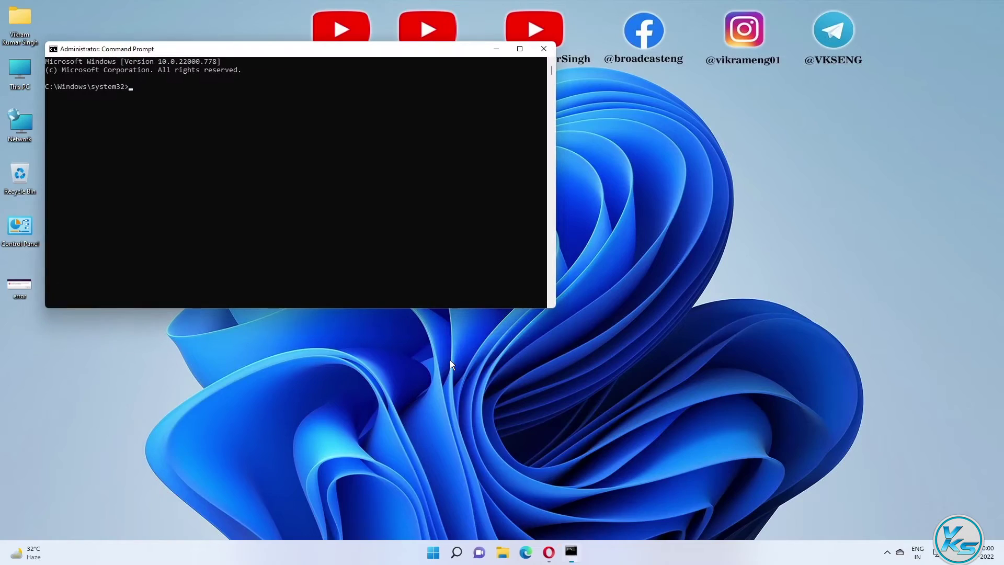
left_click_drag(278, 49, 477, 70)
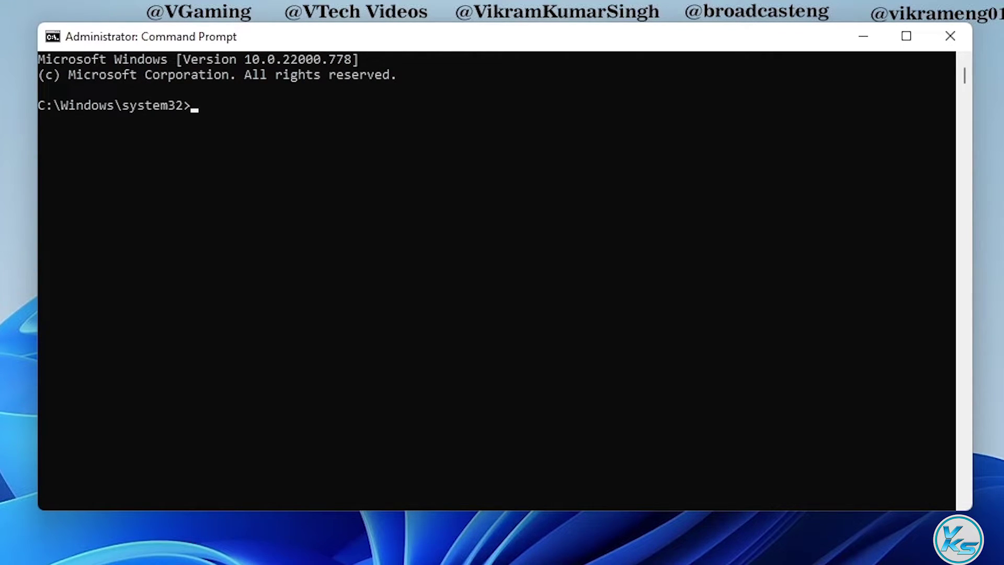
Run the system file check with the command "sfc /scannow"
type("sfc /")
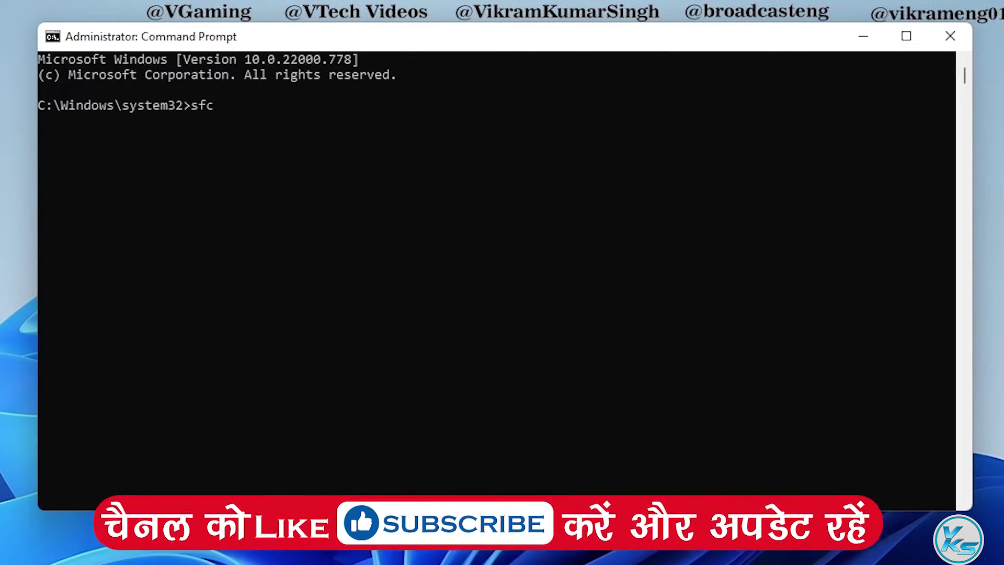
type("s")
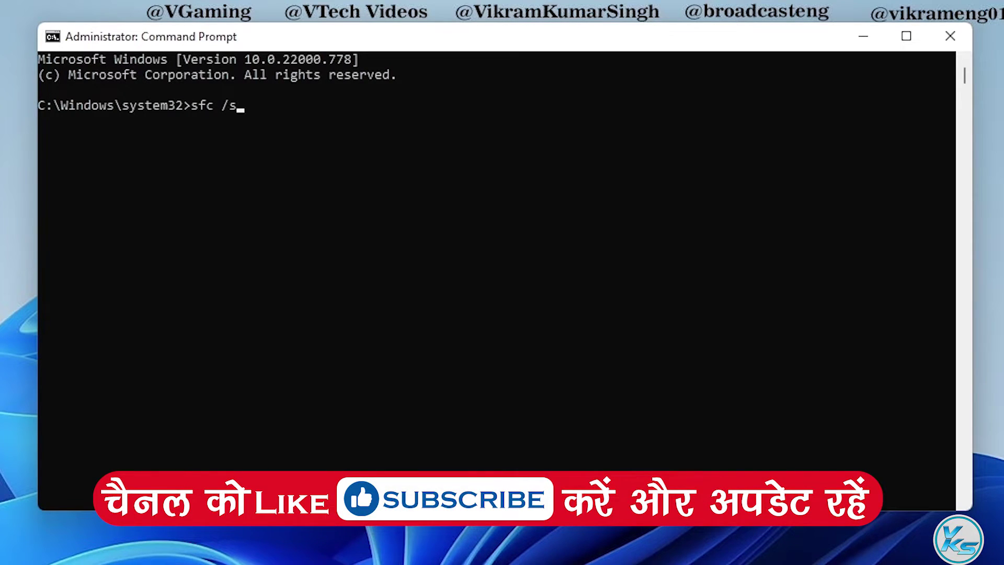
type("cannow")
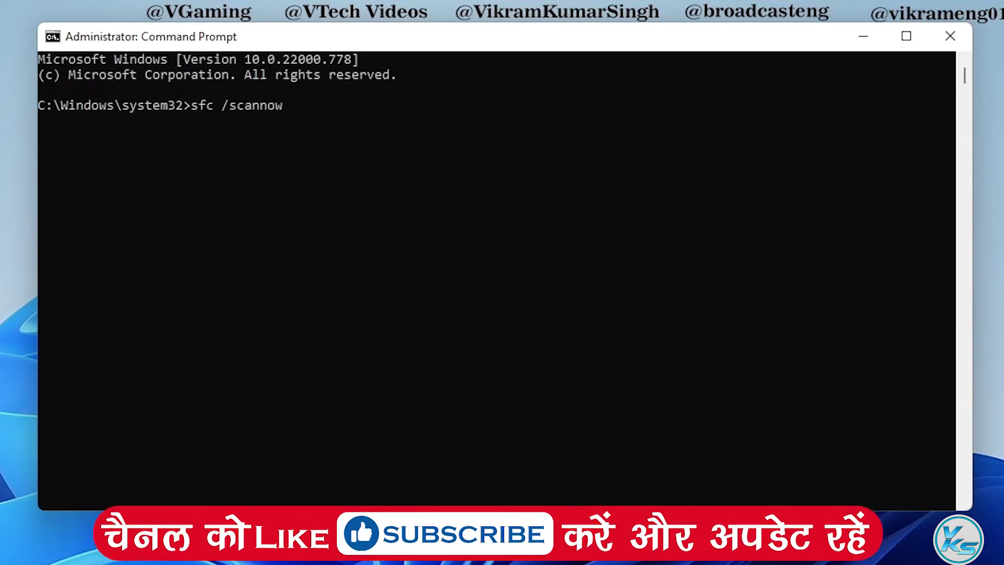
key("Return")
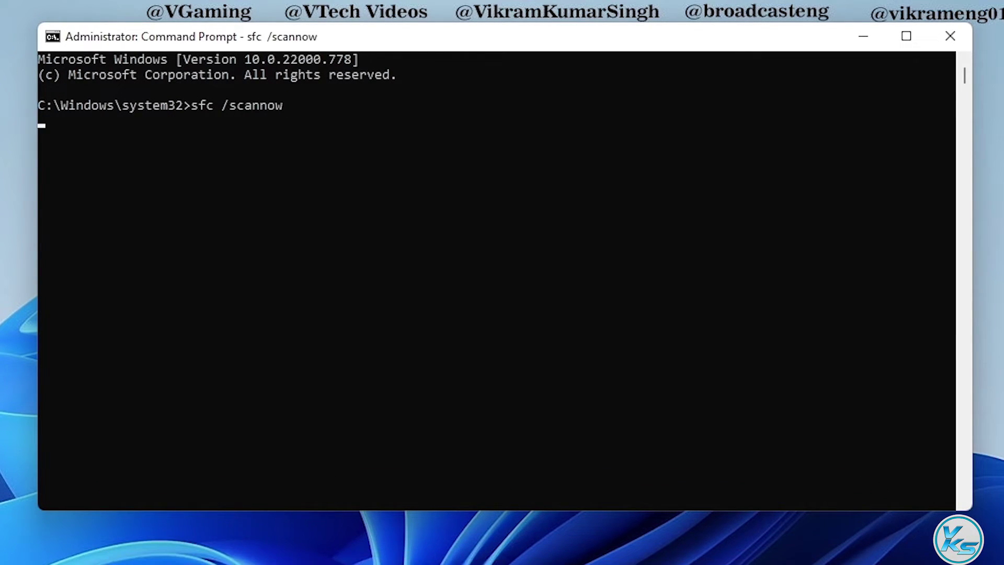